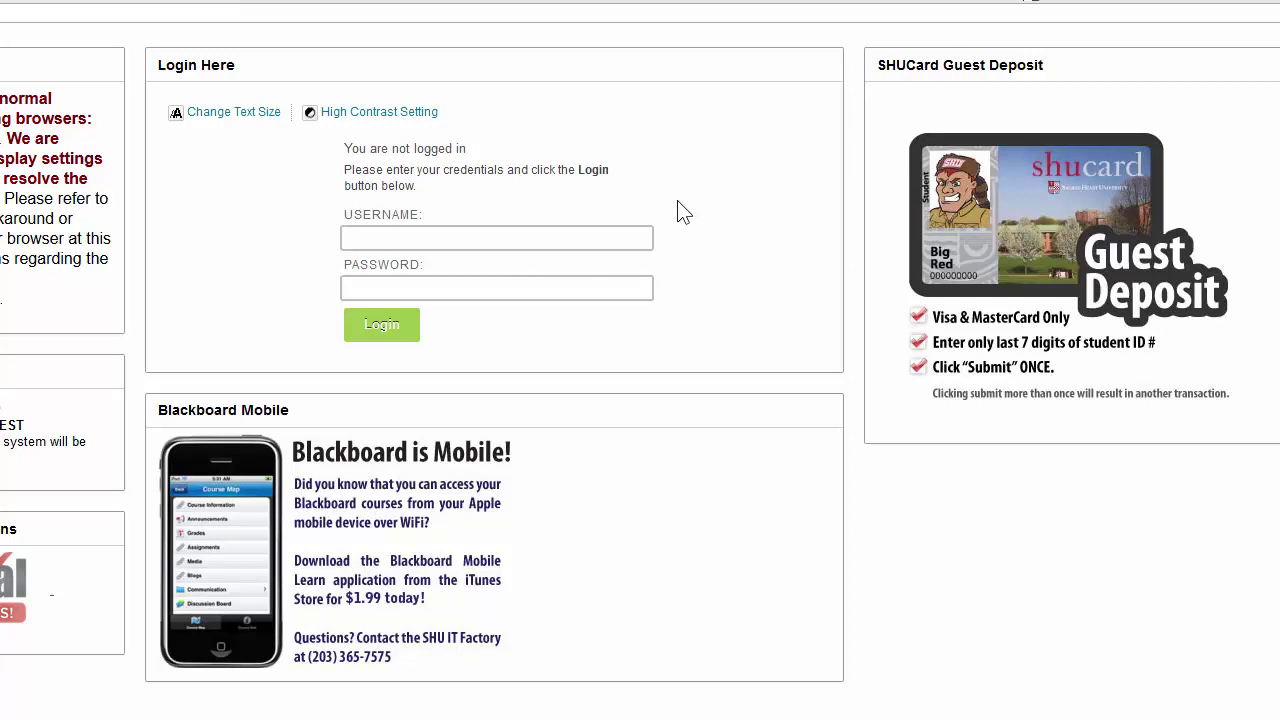
Log in with the instructor's username and password.
left_click(573, 246)
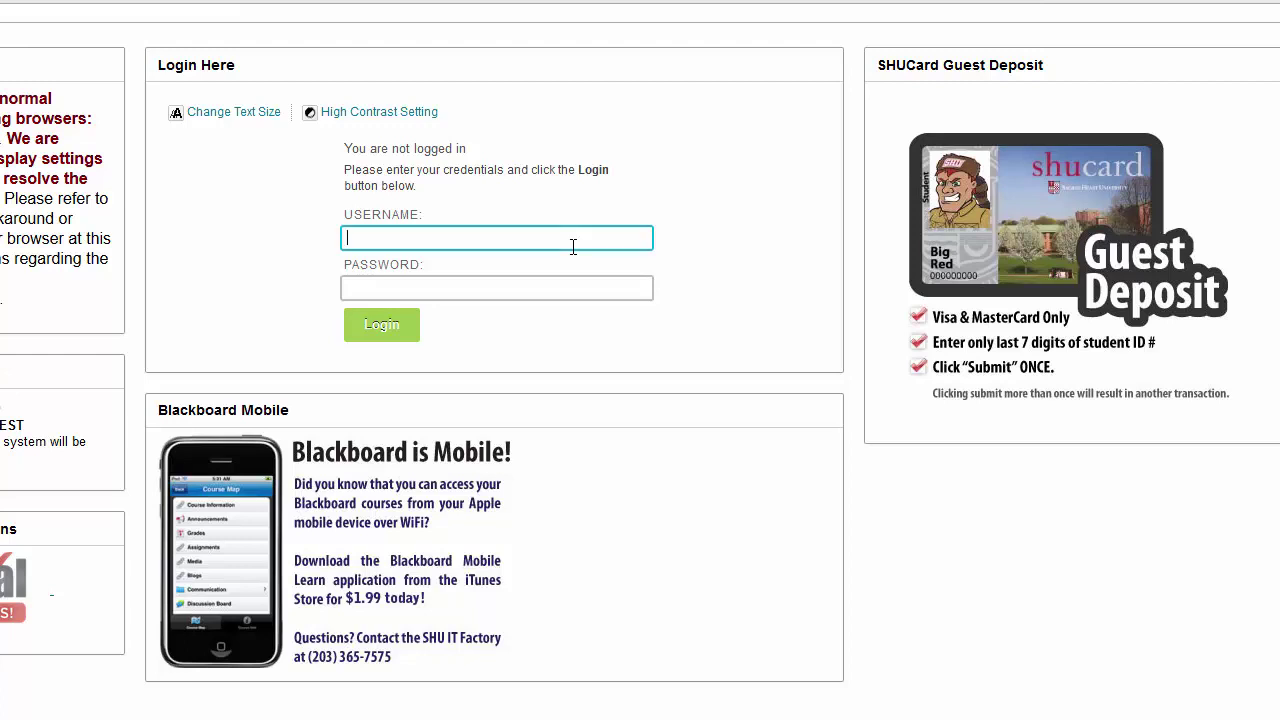
left_click(547, 283)
type("•••••")
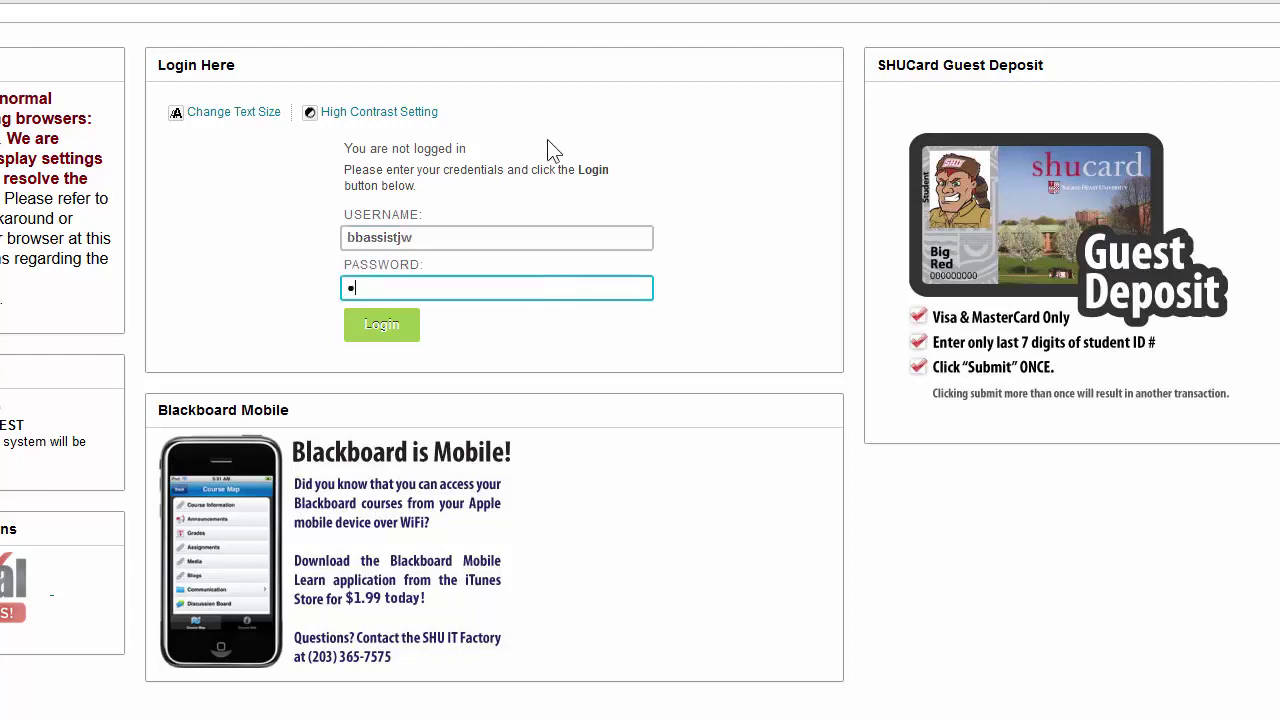
type("•••••")
key("Return")
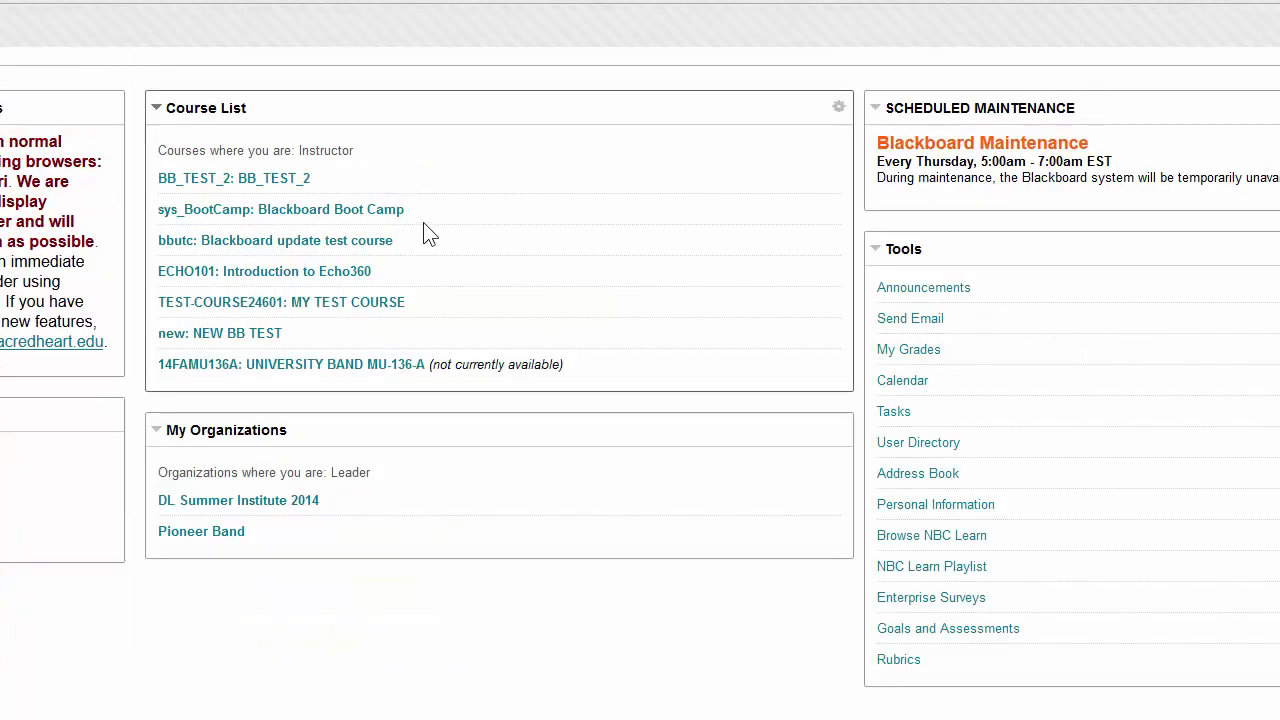
Open the Full Grade Center of the course "bbutc: Blackboard update test course".
left_click(385, 252)
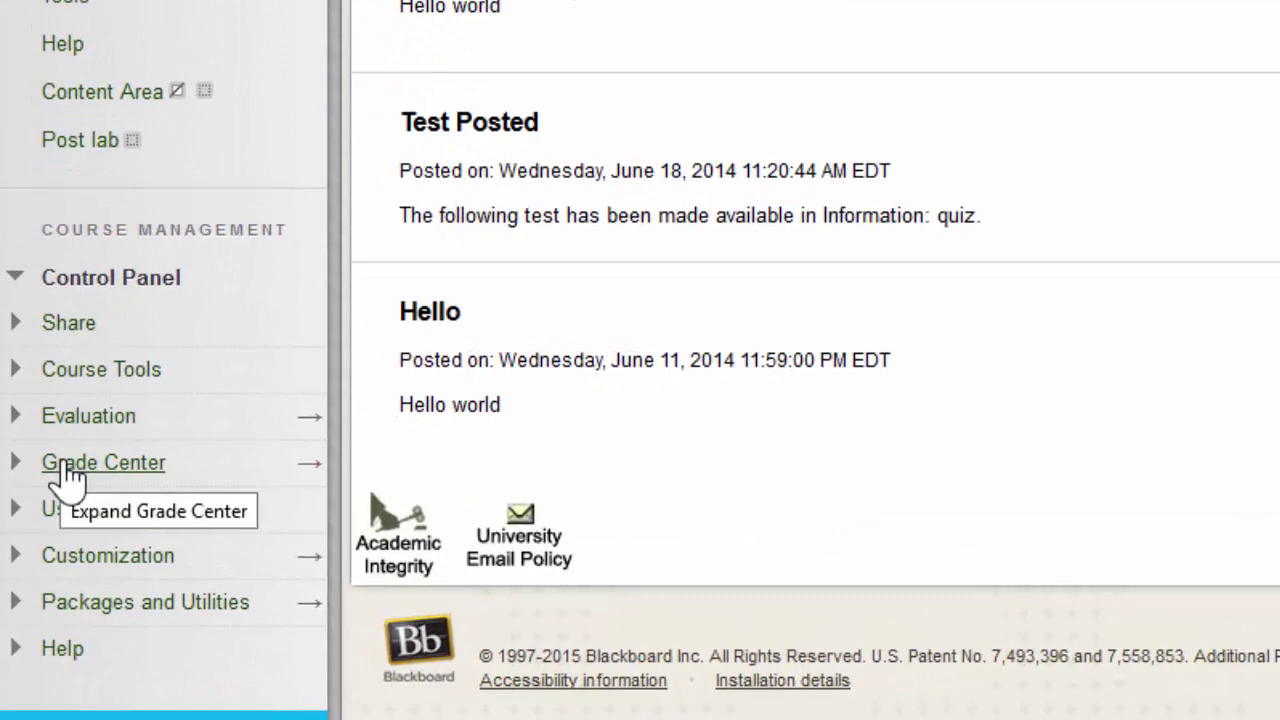
left_click(68, 465)
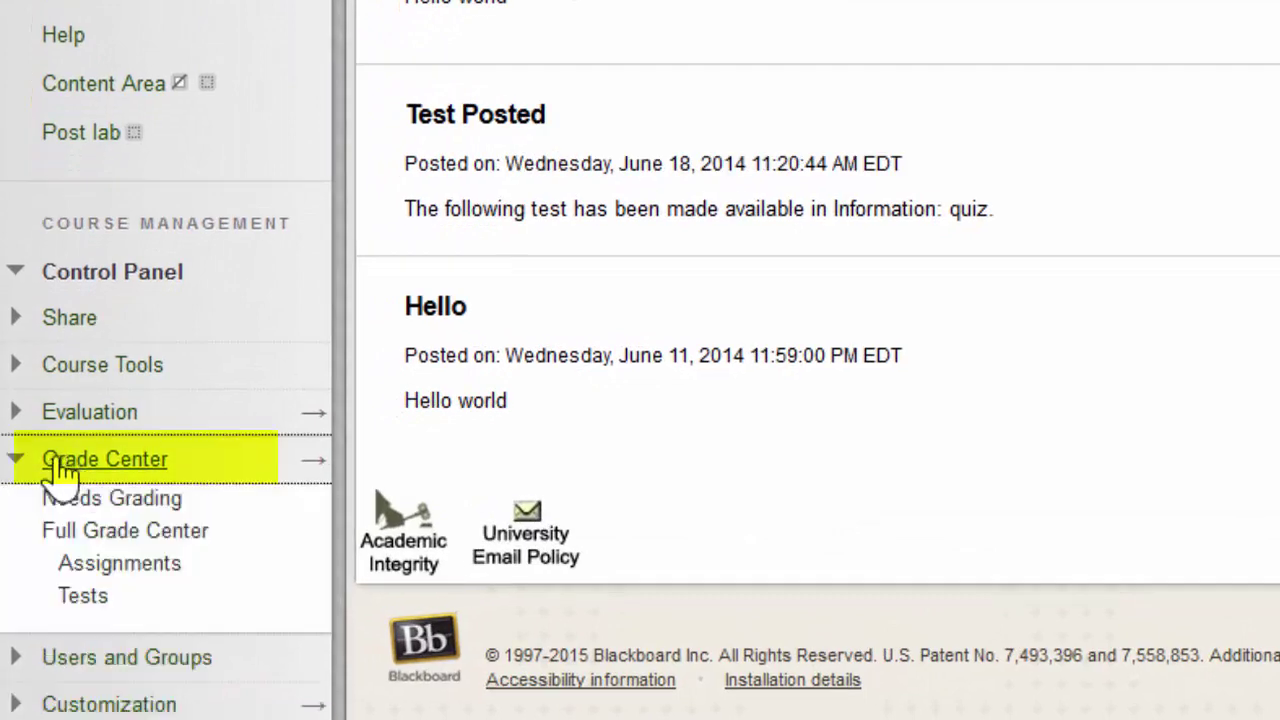
left_click(68, 535)
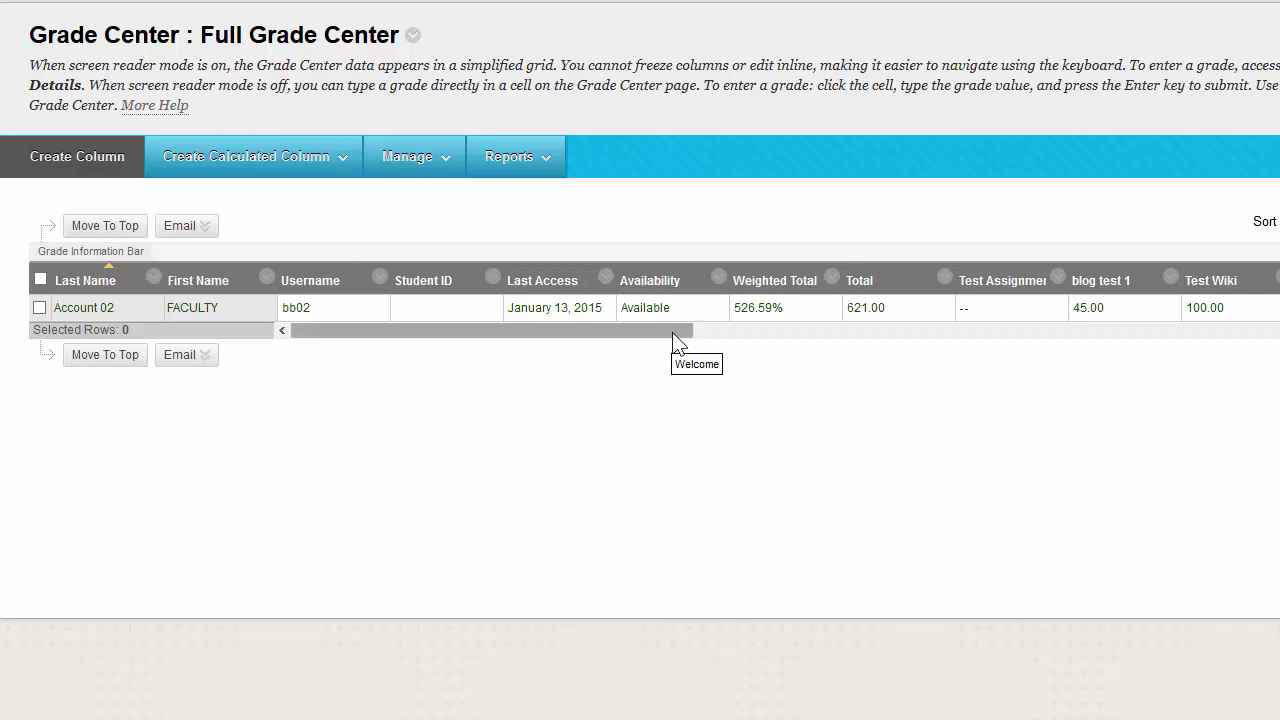
Examine the existing grade columns and the options for calculated columns, management and reports in the Full Grade Center.
left_click_drag(675, 340, 1279, 372)
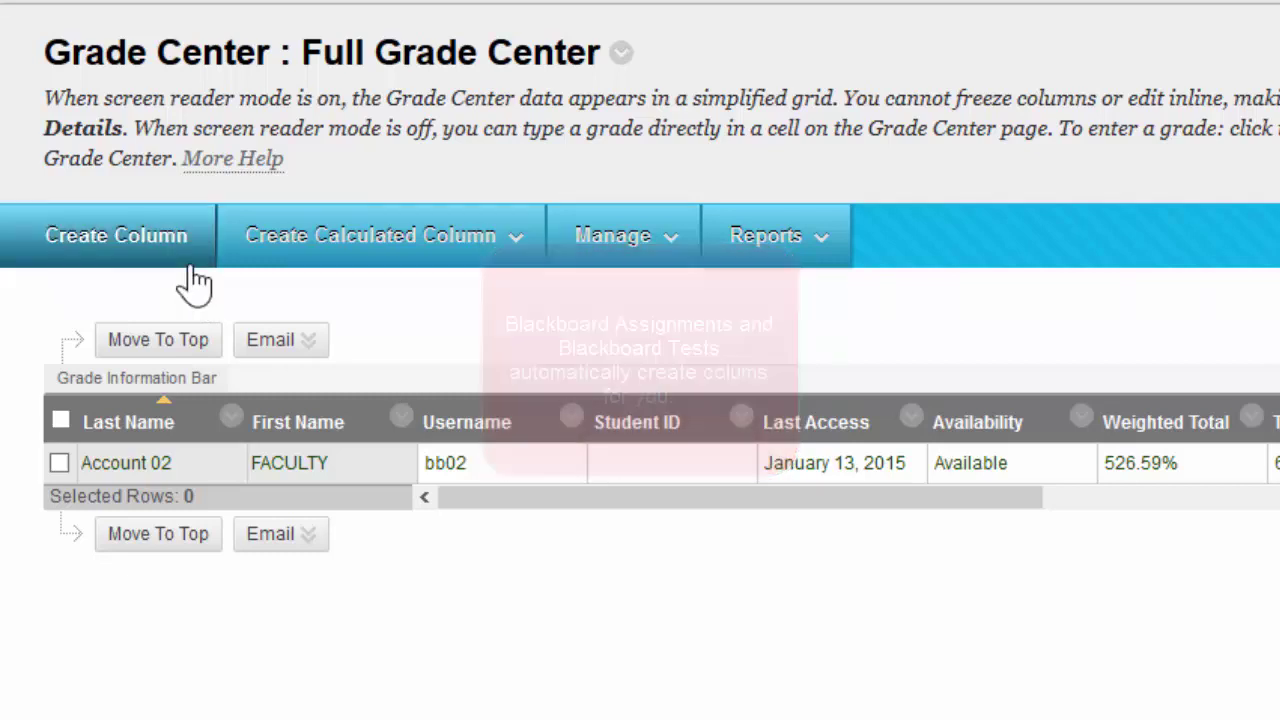
left_click(260, 255)
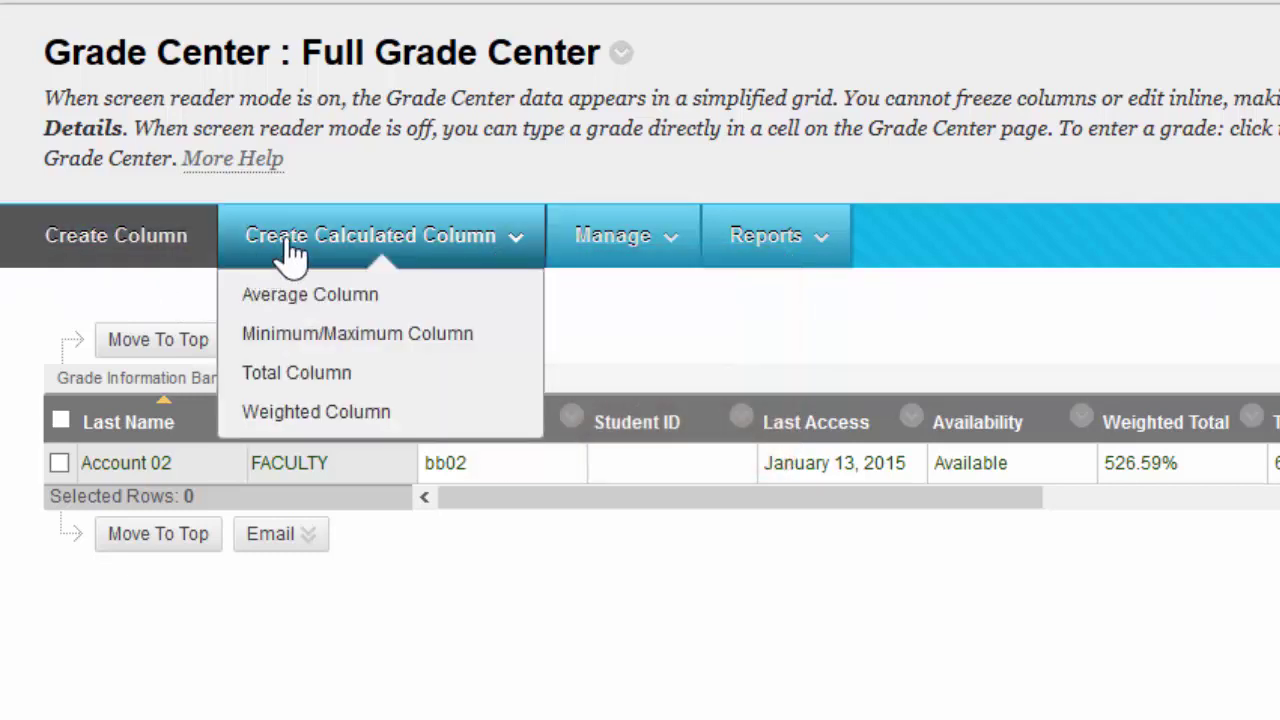
left_click(643, 251)
left_click(530, 252)
left_click(590, 245)
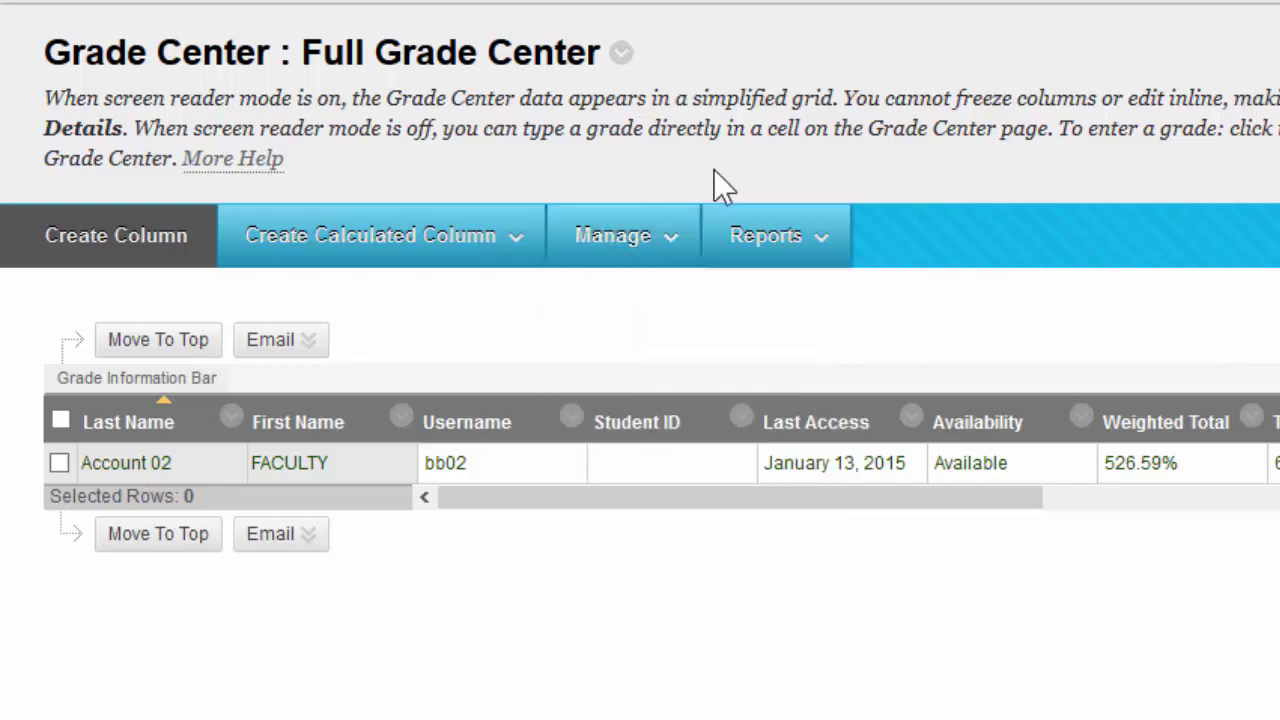
mouse_move(744, 230)
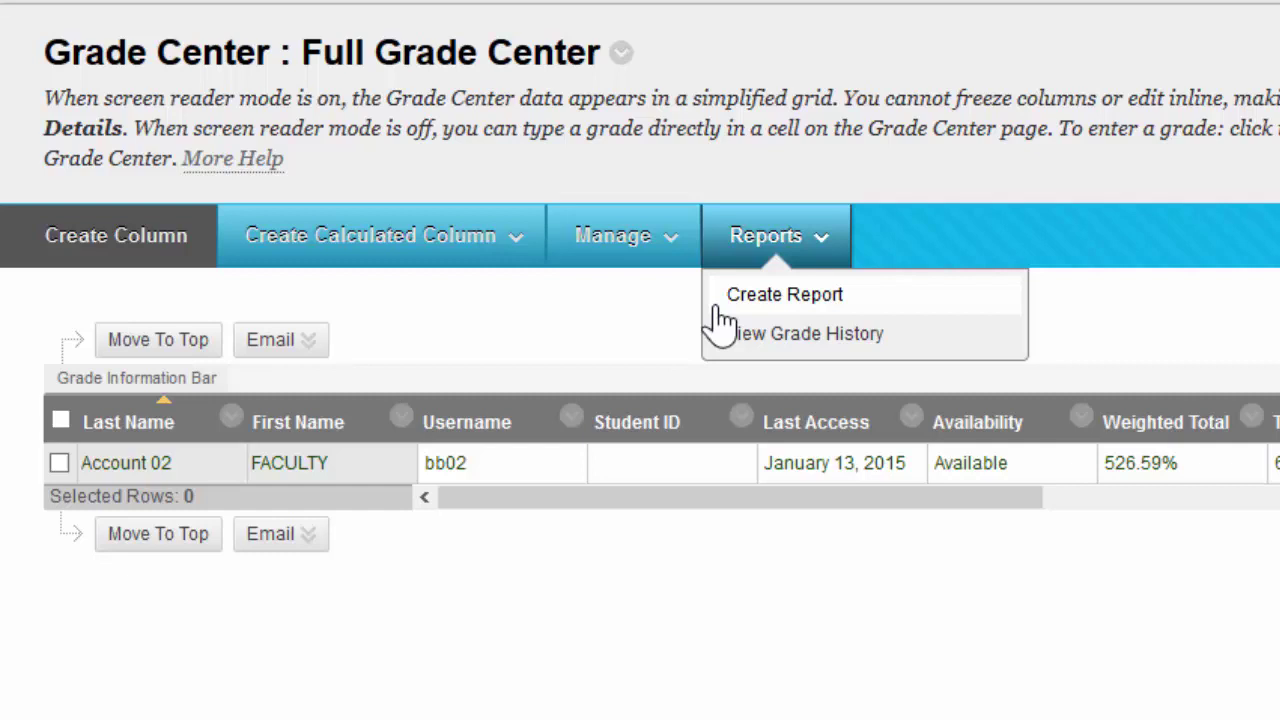
left_click(742, 343)
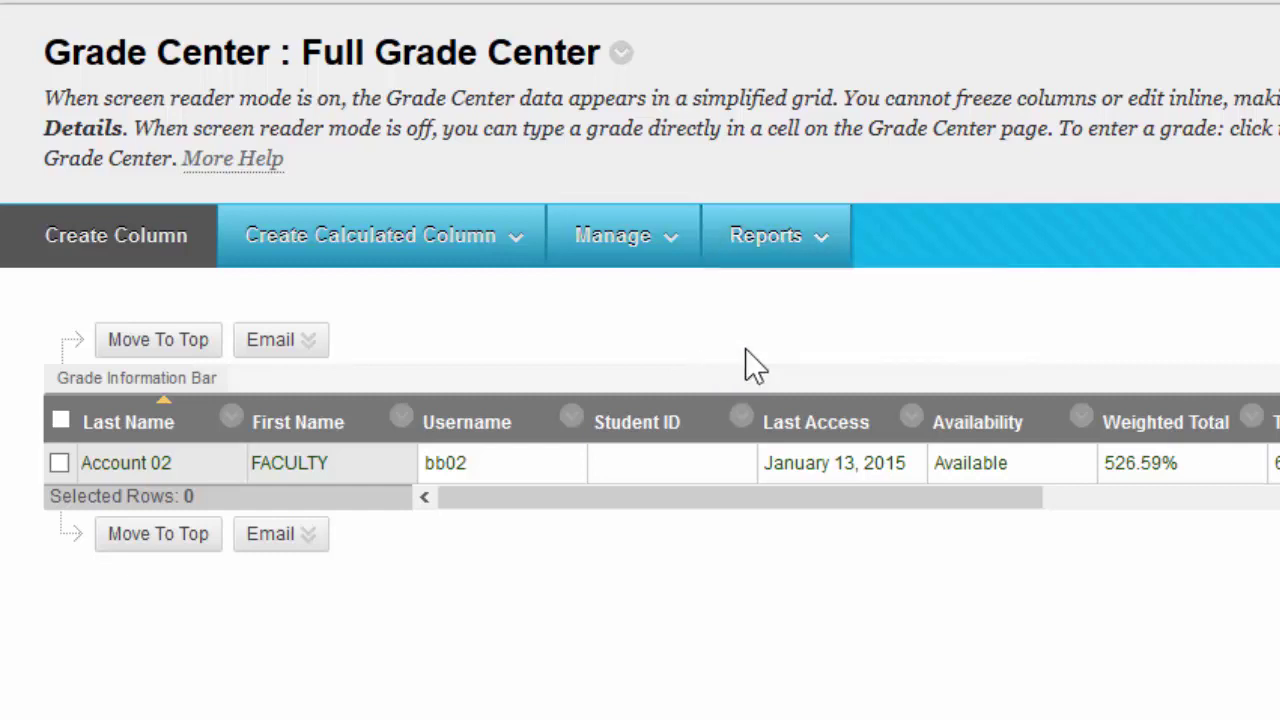
left_click(765, 258)
Create a new grade column with the column name Participation, leaving the Grade Center name empty.
left_click(58, 272)
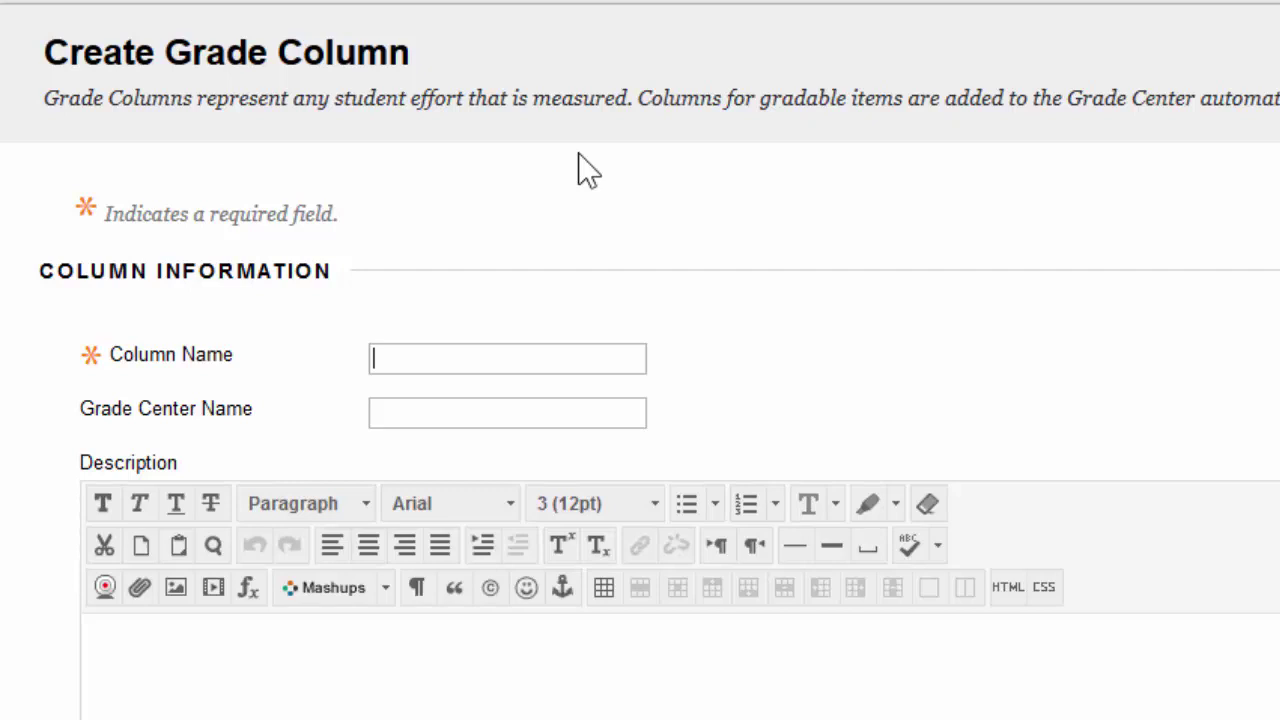
type("Participation")
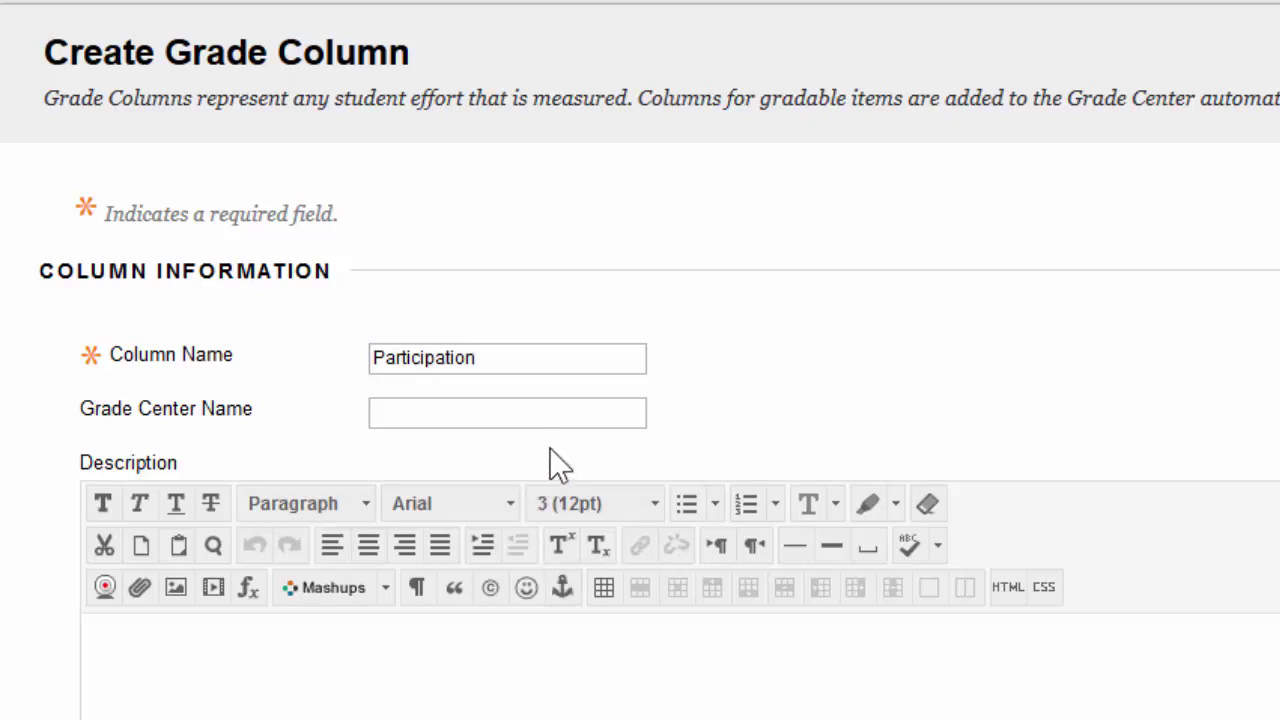
left_click(545, 406)
Try Percentage, Letter and Complete/Incomplete as the column's primary display and return it to Score.
scroll(354, 640, "down", 3)
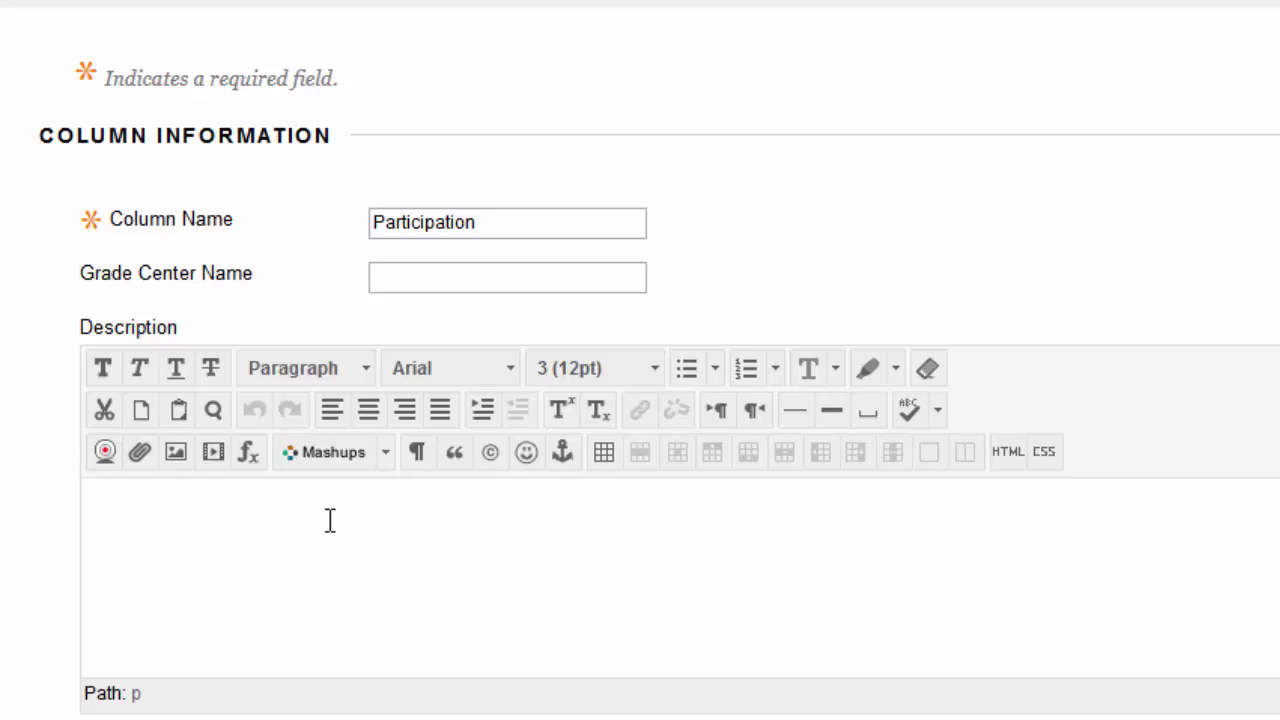
scroll(330, 520, "down", 6)
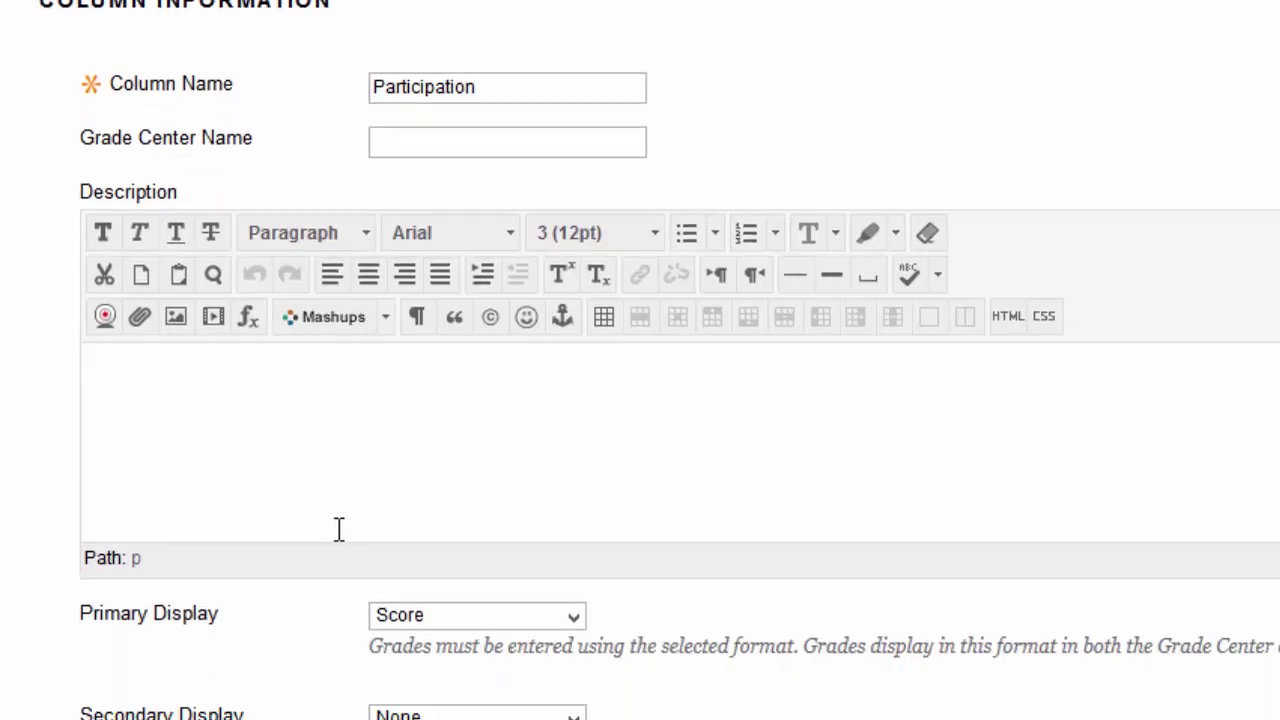
scroll(339, 530, "down", 3)
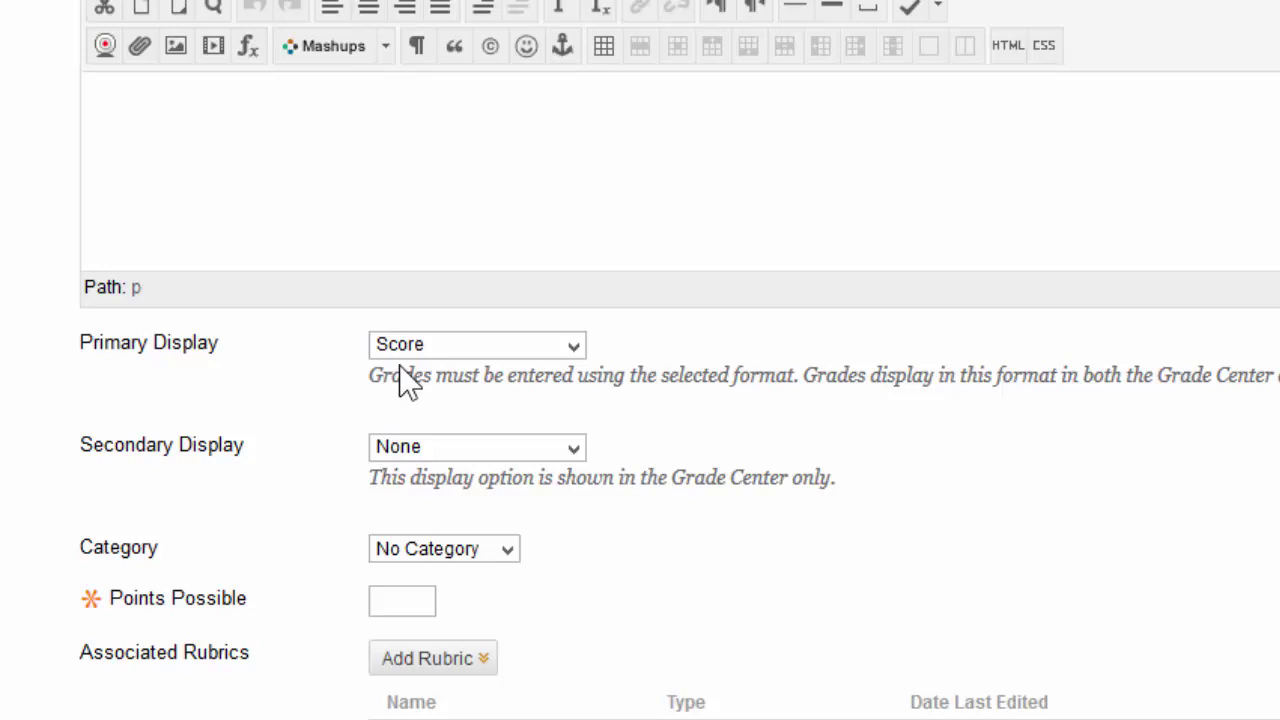
left_click(456, 341)
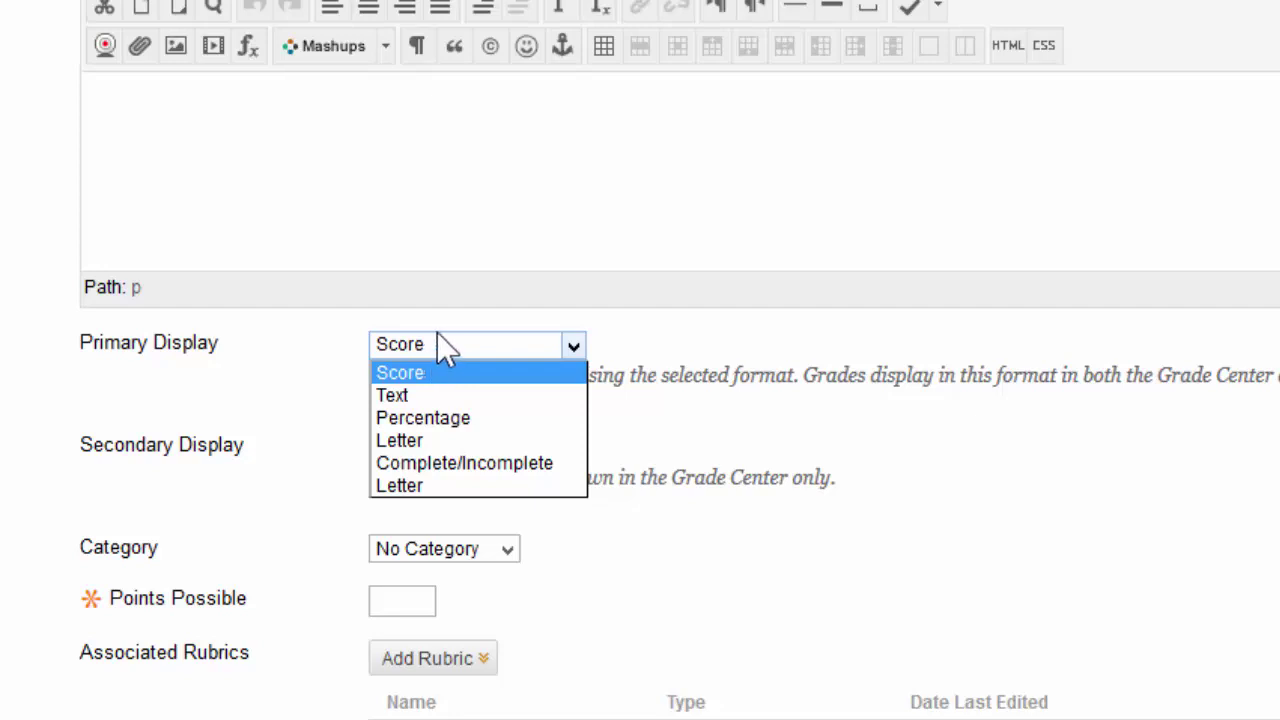
left_click(429, 418)
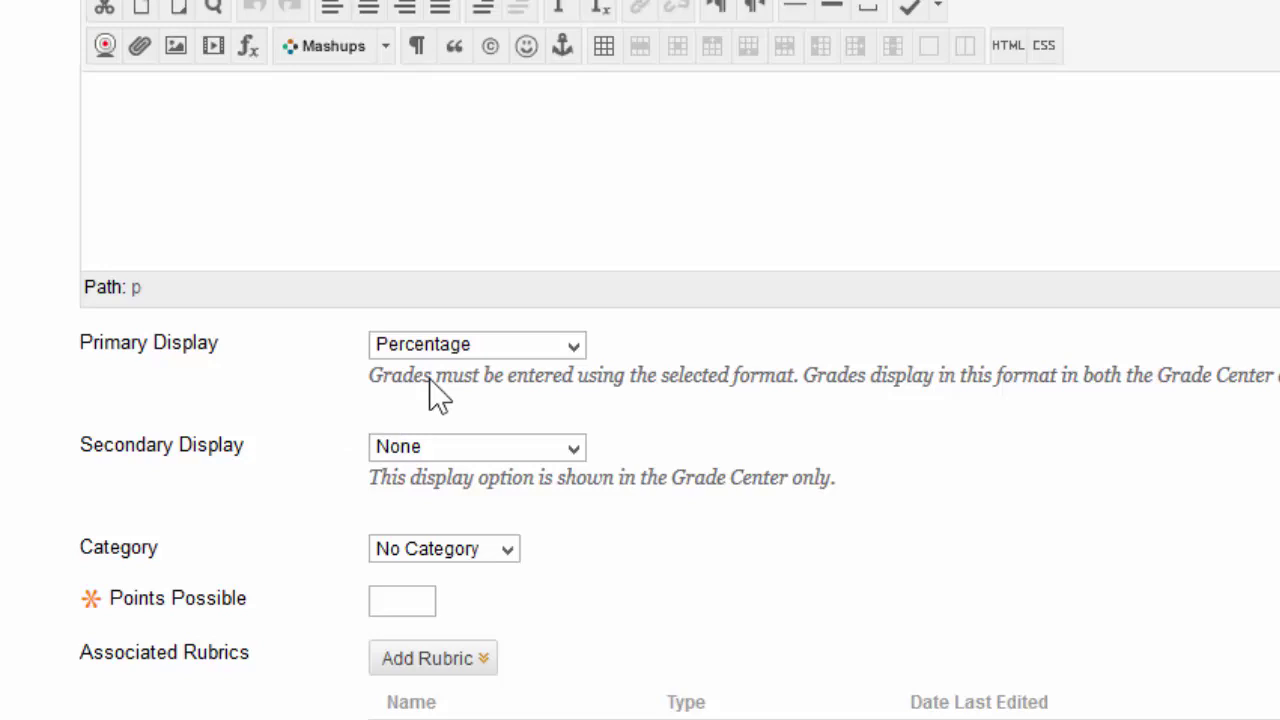
left_click(473, 350)
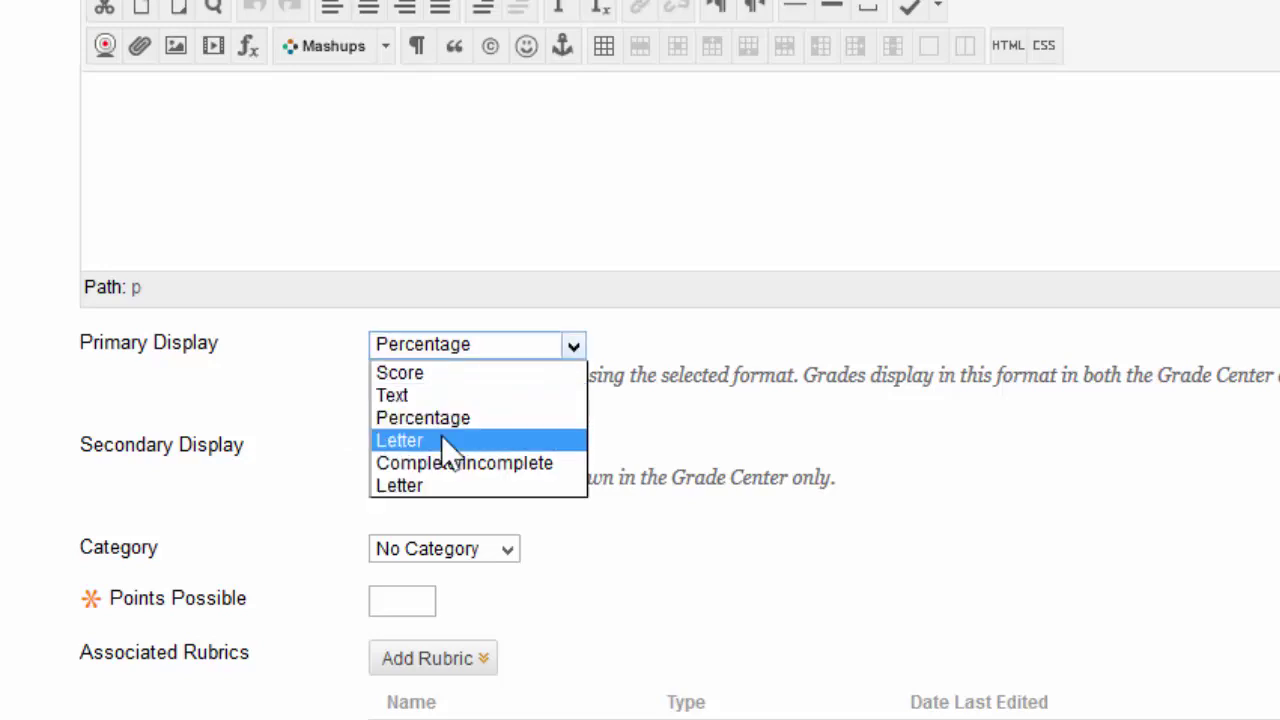
left_click(443, 440)
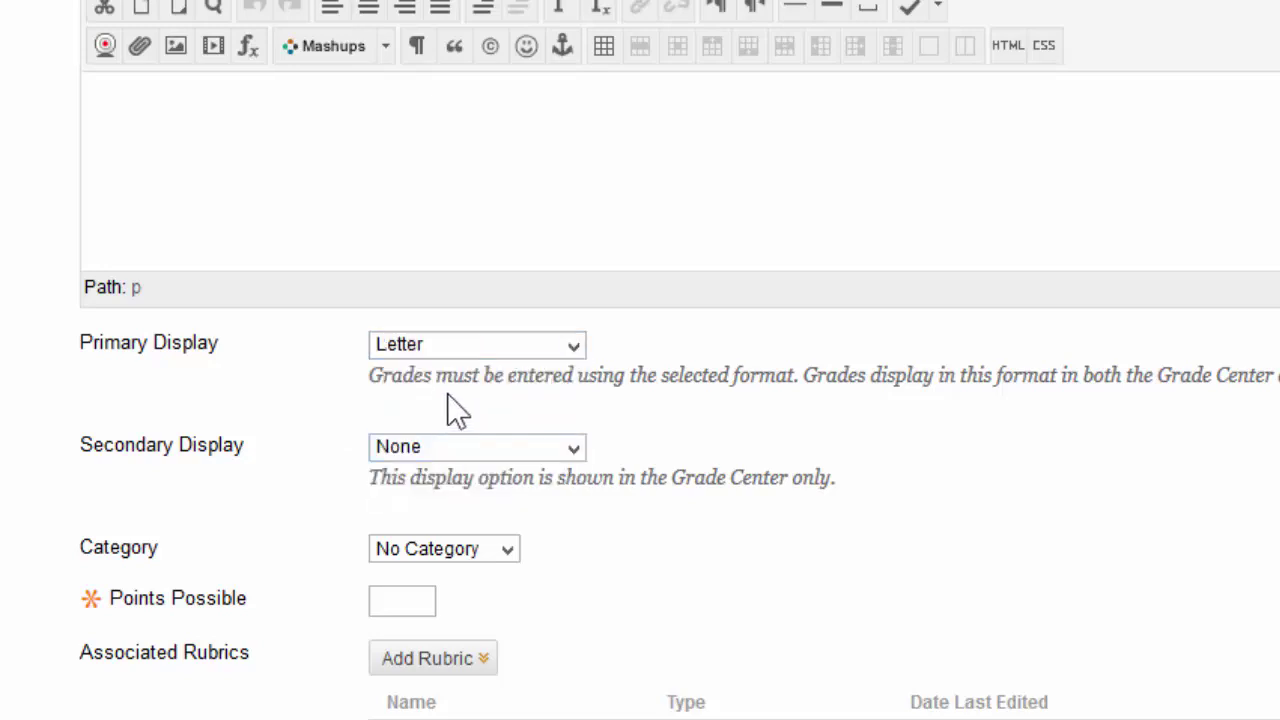
left_click(485, 346)
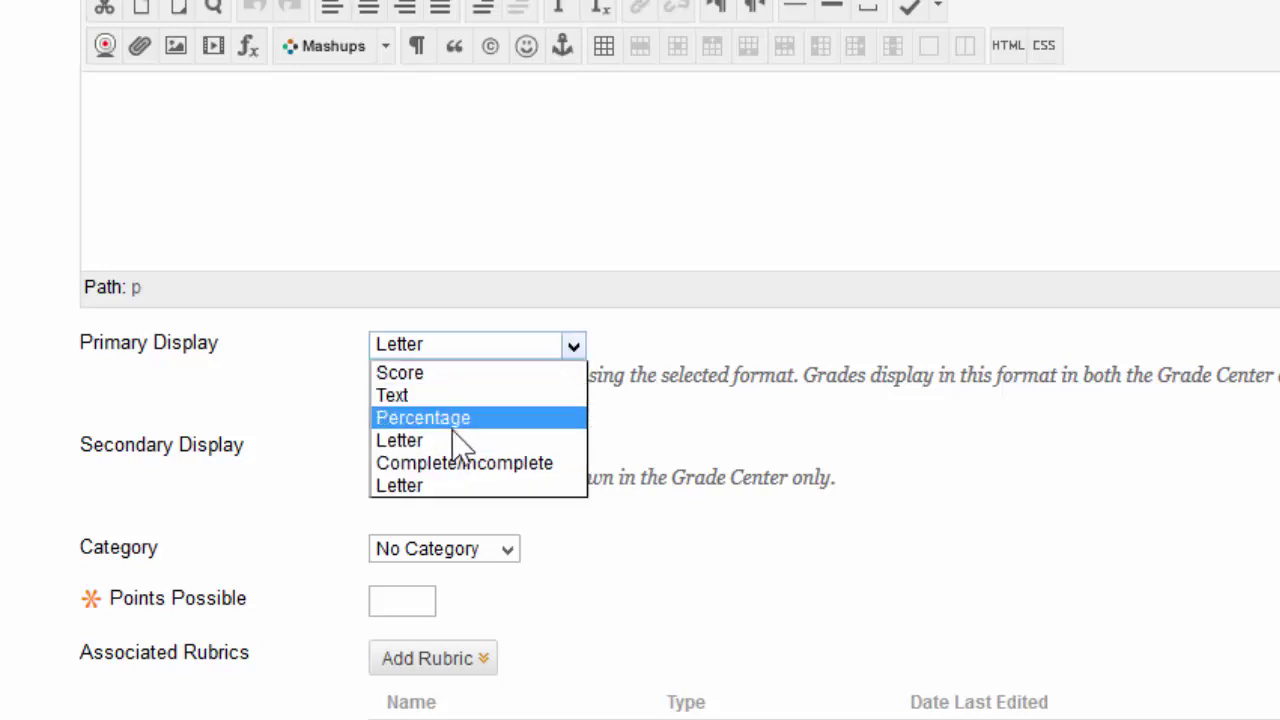
left_click(444, 462)
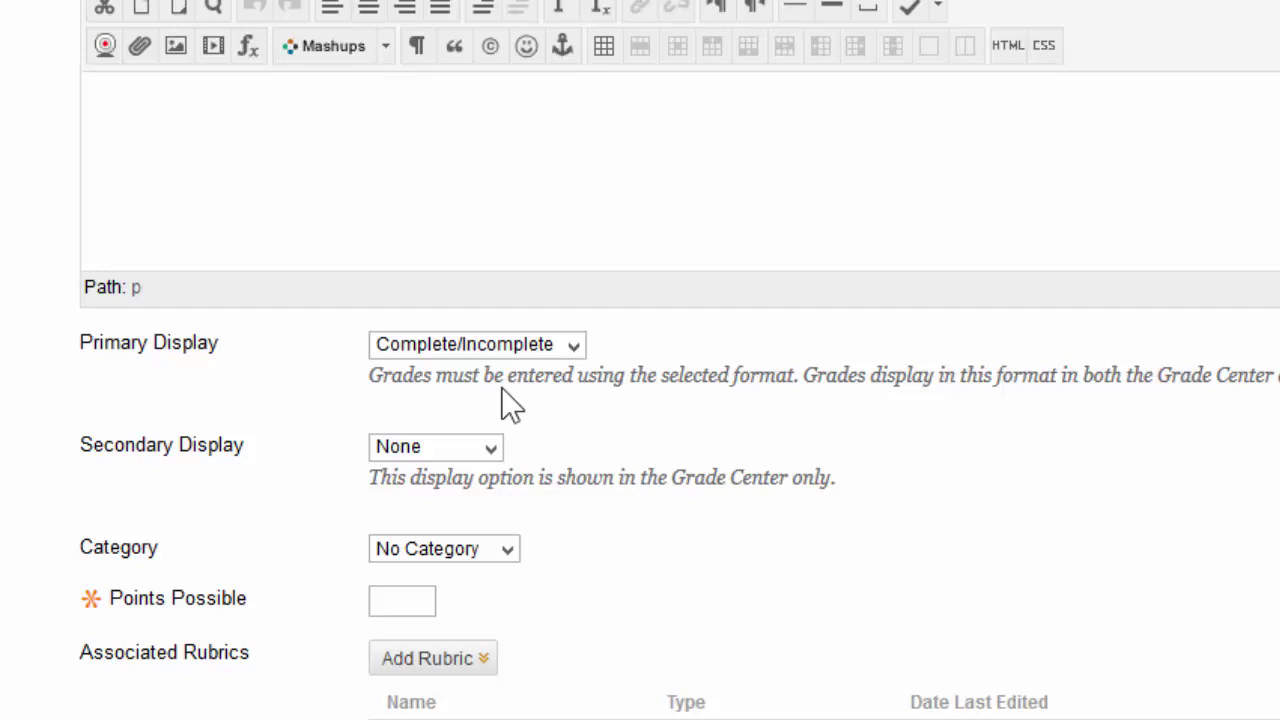
left_click(521, 349)
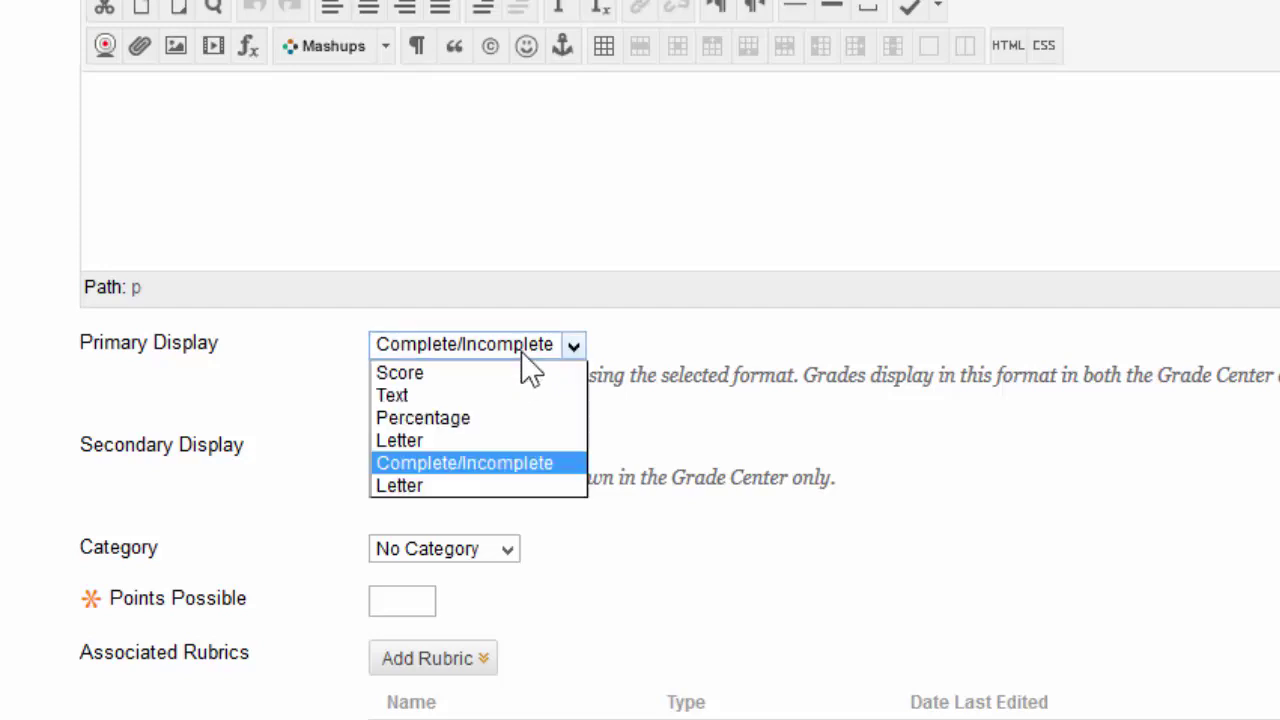
left_click(452, 364)
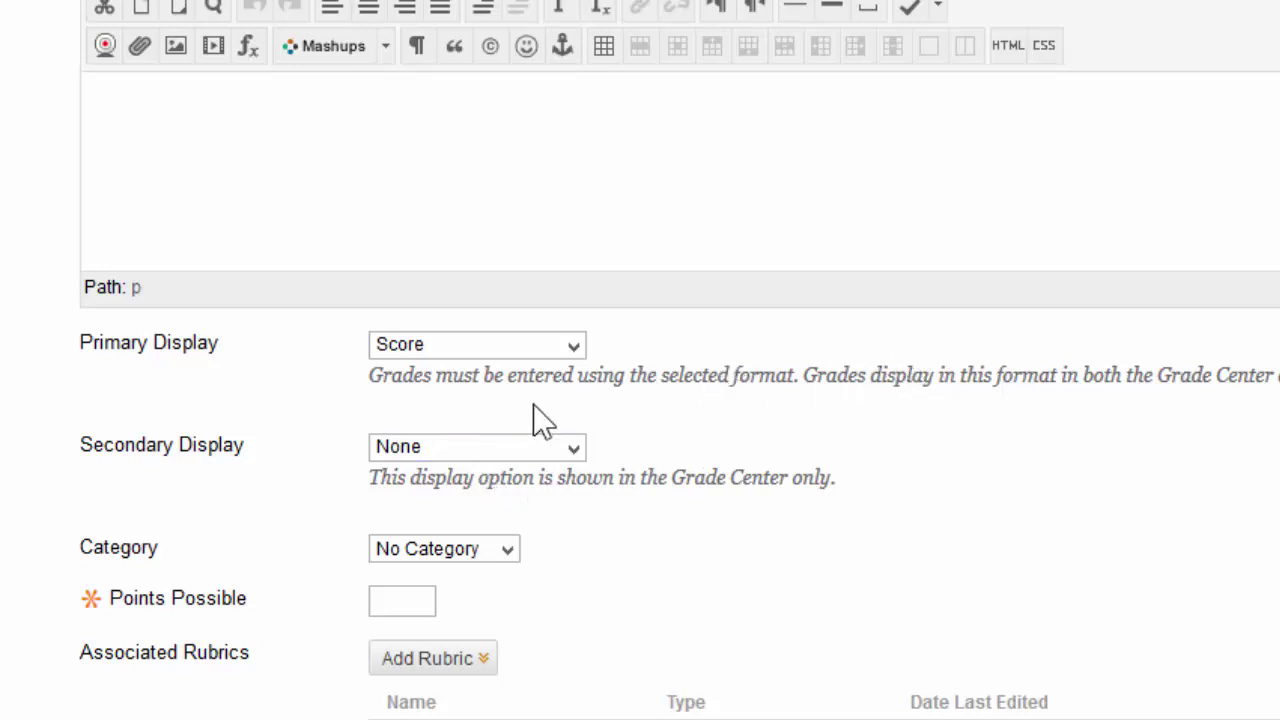
Set the column's secondary display to Letter and its points possible to 100, keeping No Category.
left_click(566, 448)
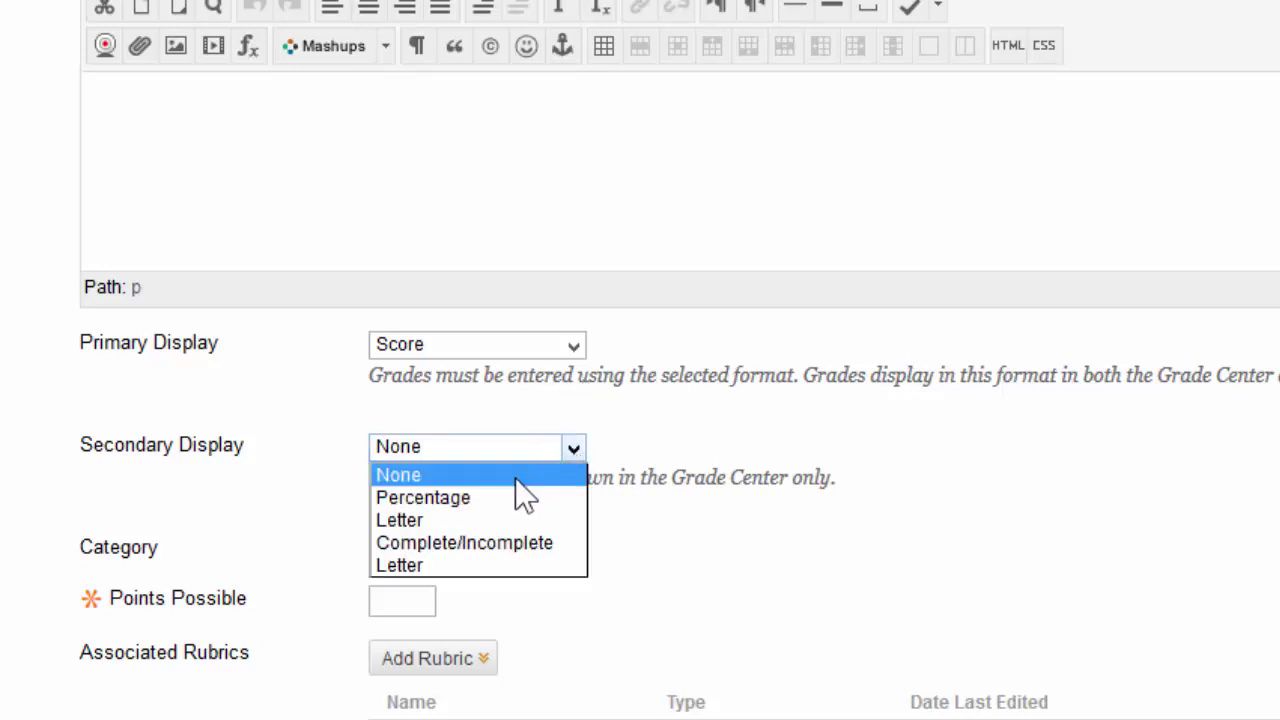
left_click(466, 517)
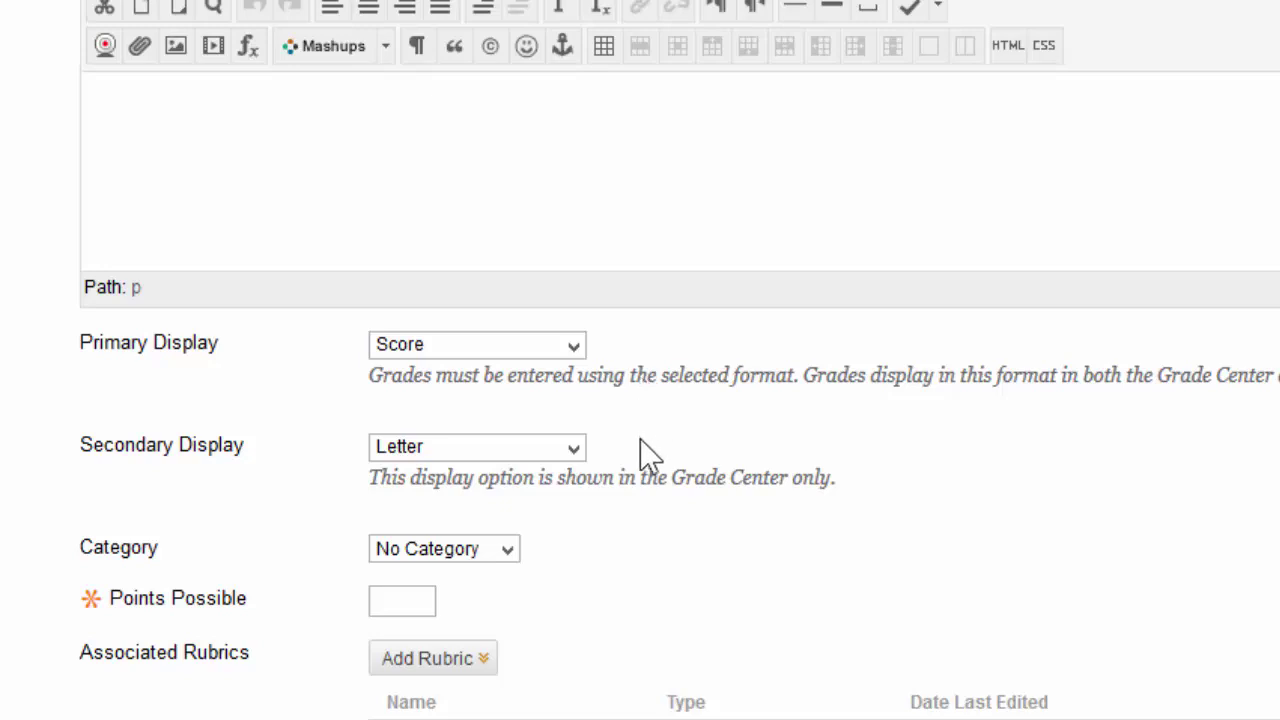
left_click(479, 553)
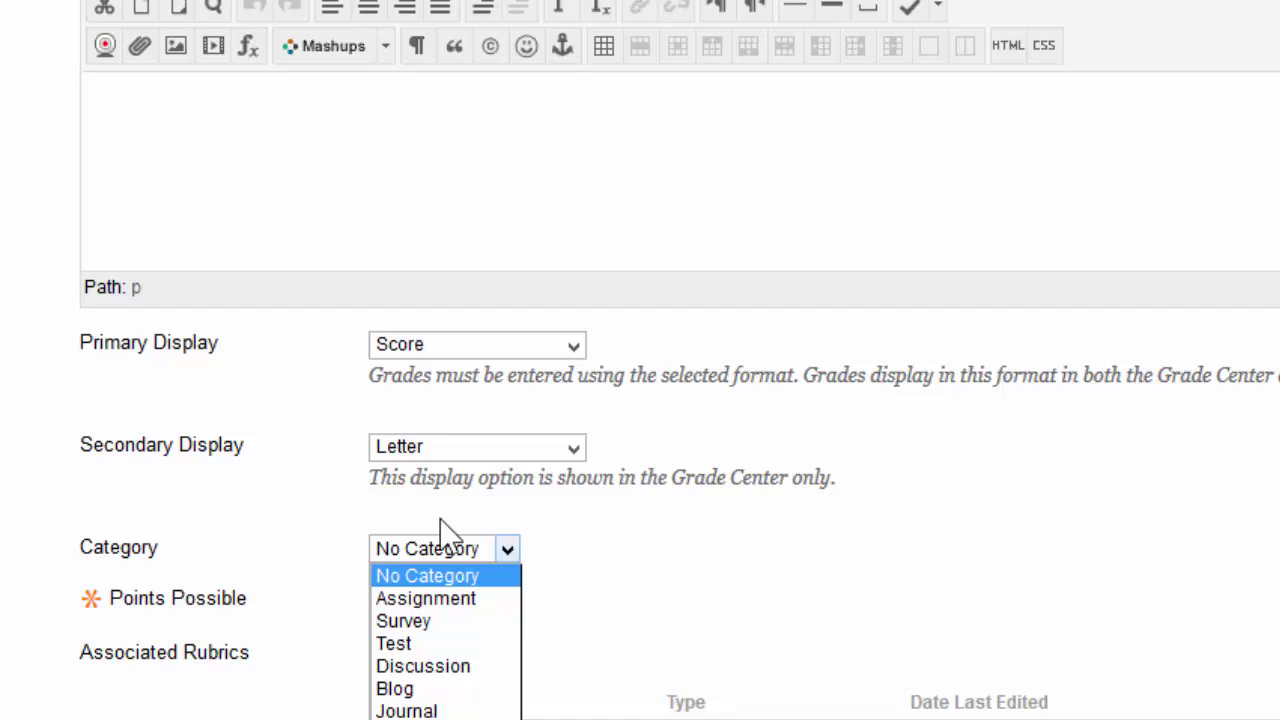
left_click(372, 552)
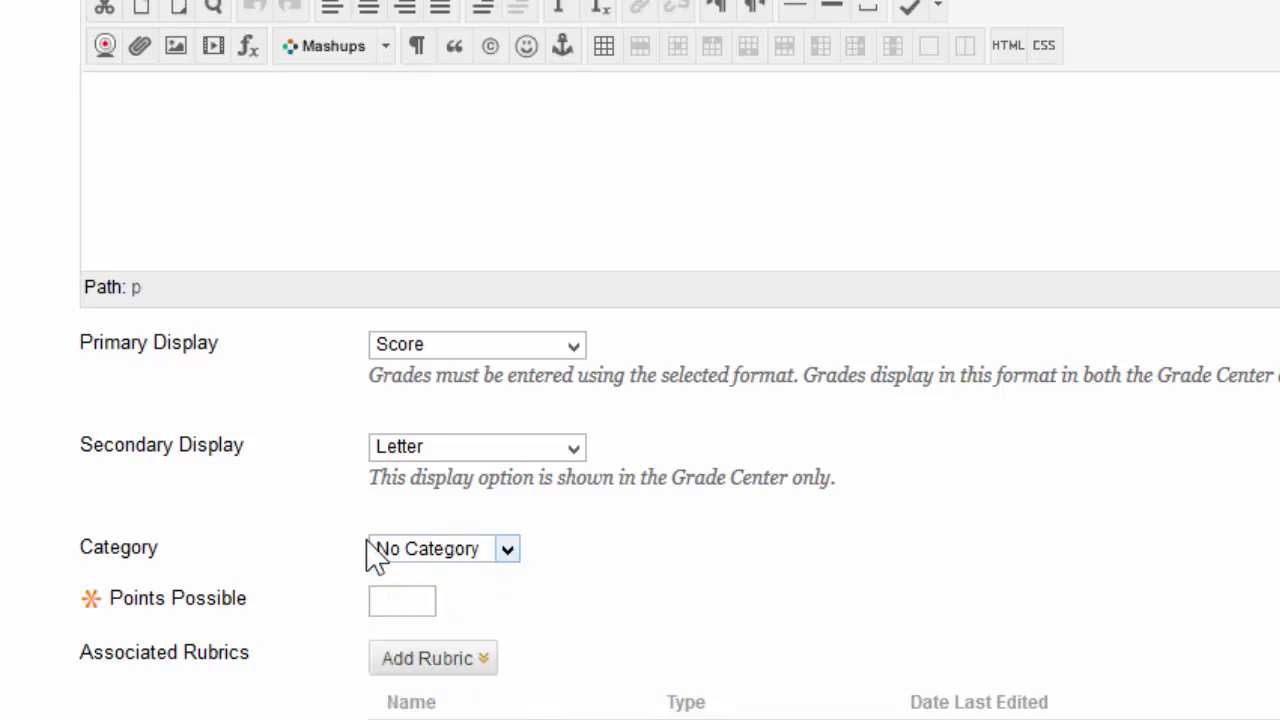
left_click(412, 597)
type("100")
Review the rubric options without adding a rubric and submit the Participation column.
scroll(720, 595, "down", 1)
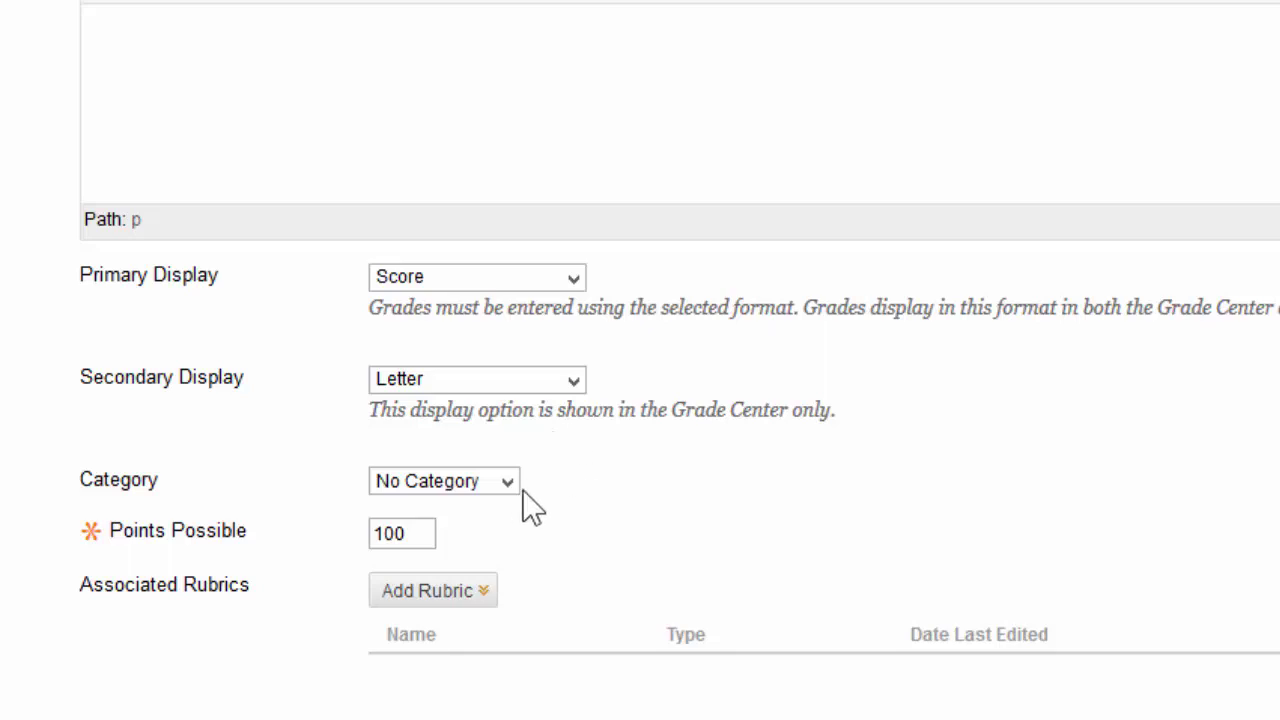
left_click(485, 592)
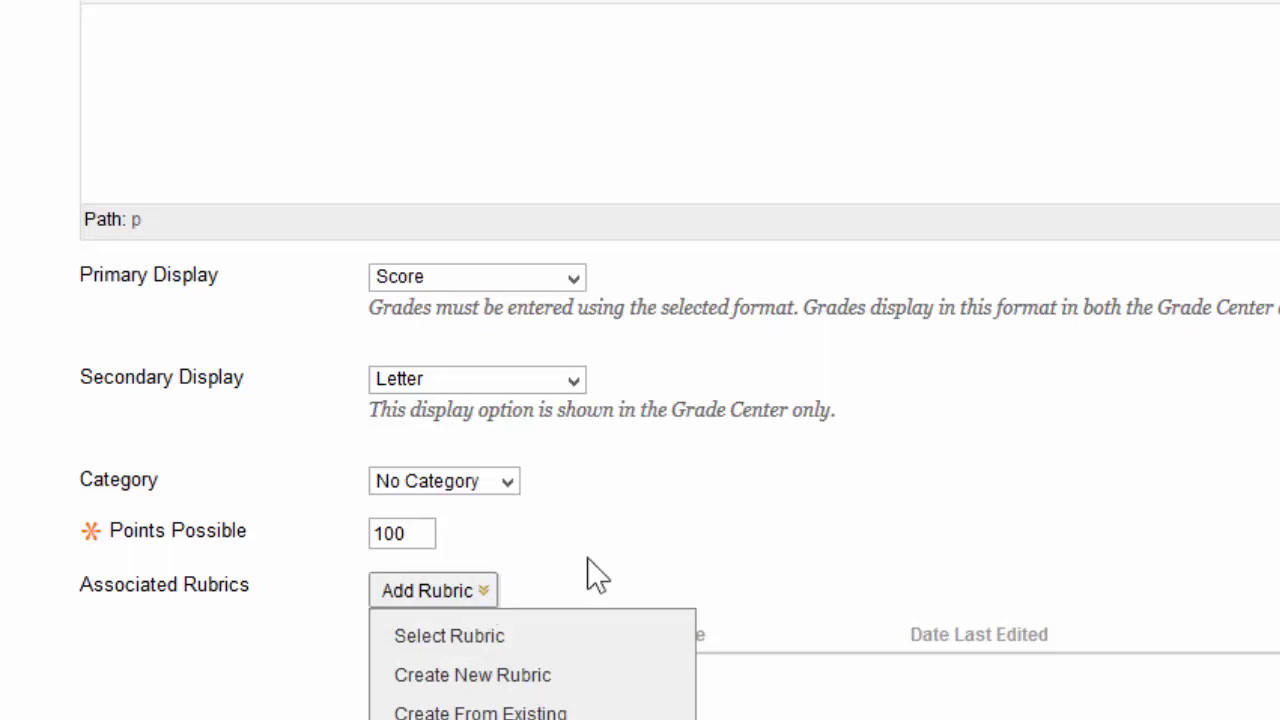
left_click(636, 540)
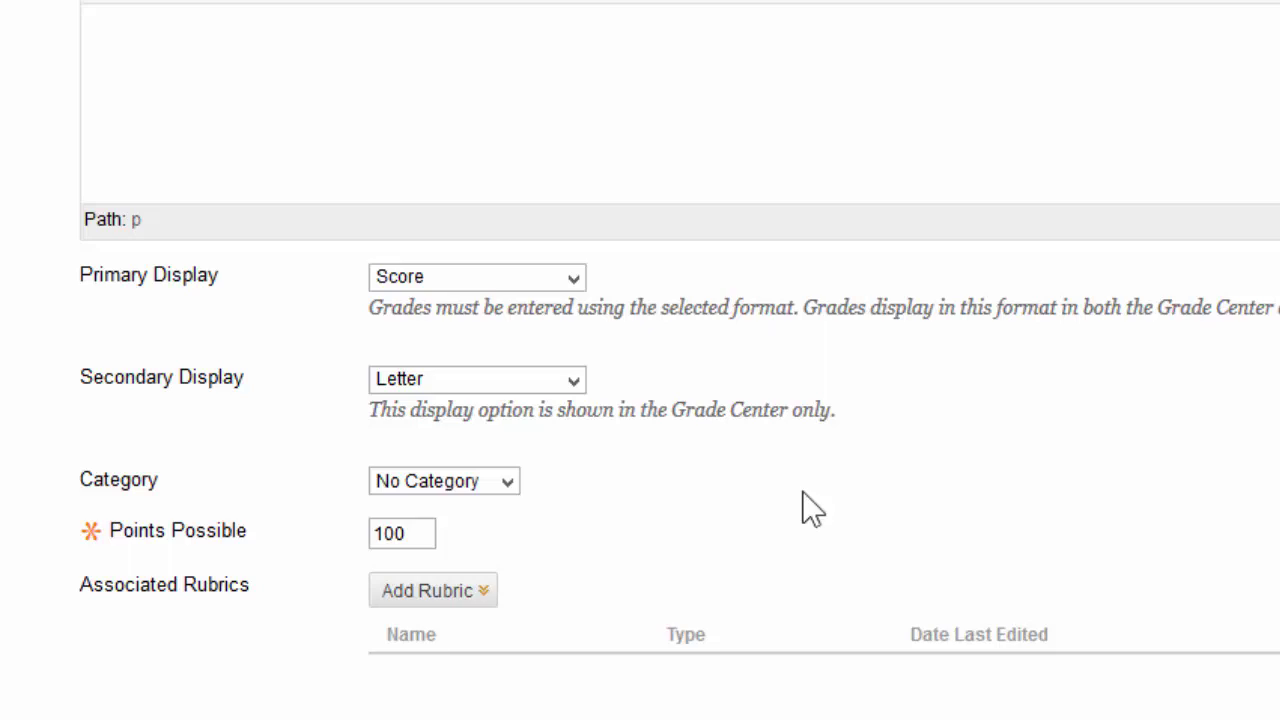
scroll(931, 491, "down", 2)
scroll(934, 490, "down", 3)
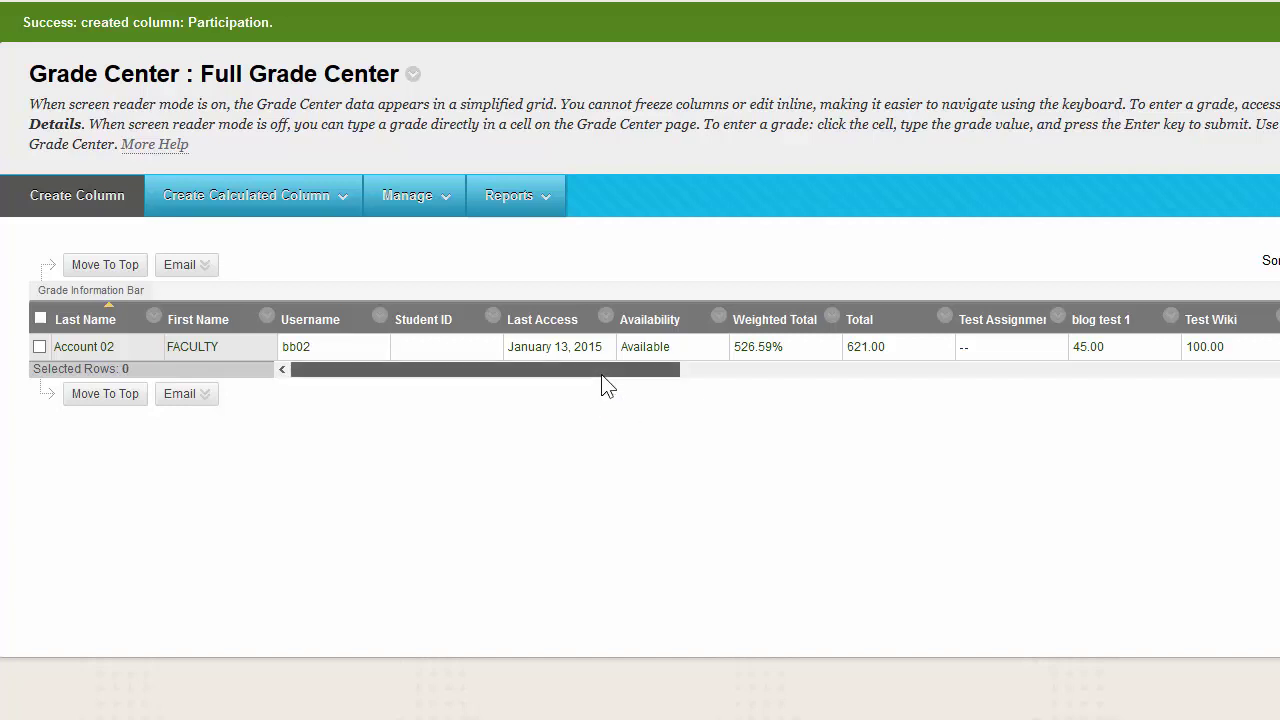
Enter a grade of 90 for the listed user in the Participation column.
left_click_drag(606, 379, 1279, 385)
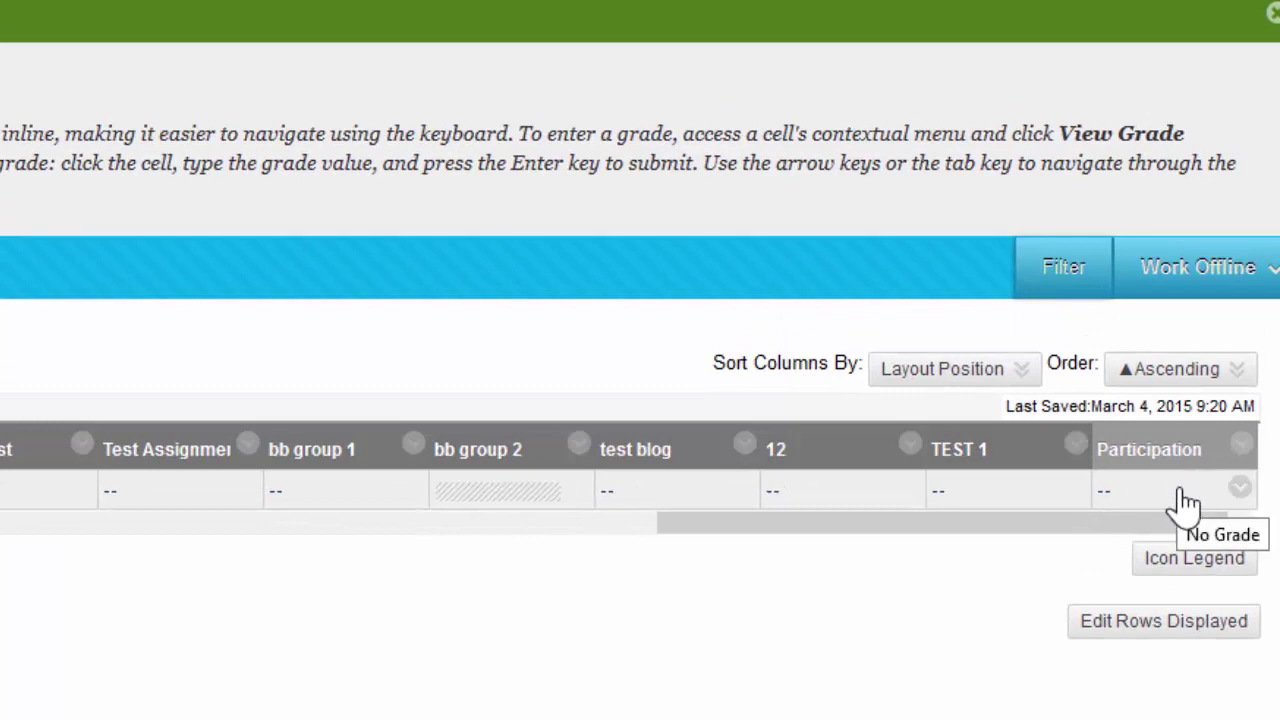
left_click(1113, 500)
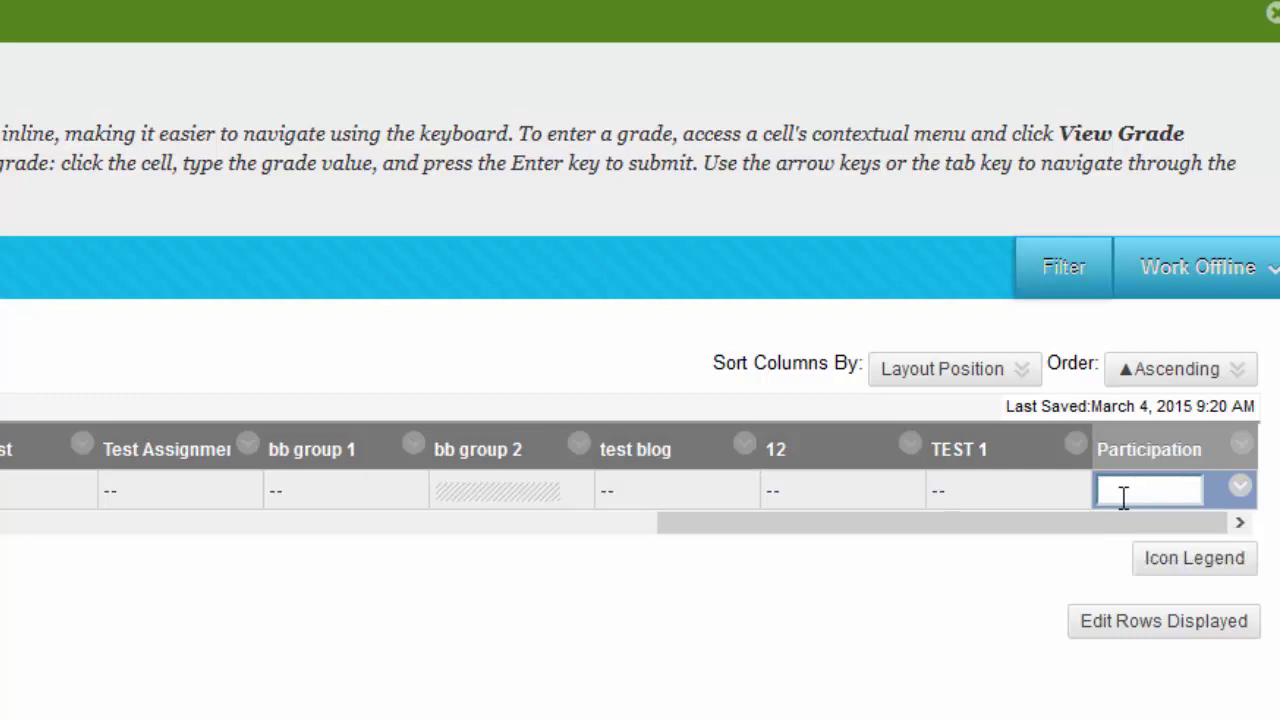
type("90")
key("Return")
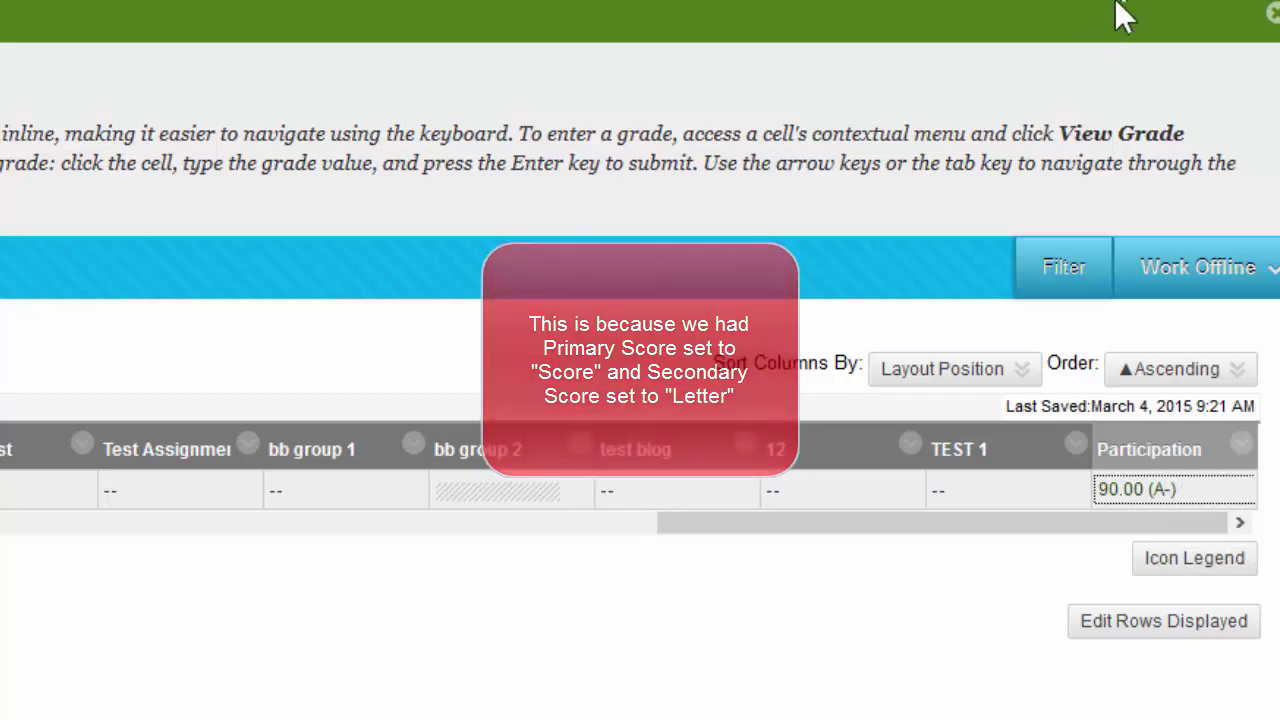
Delete the Participation column from the Grade Center and accept the deletion of all its associations.
left_click(1245, 450)
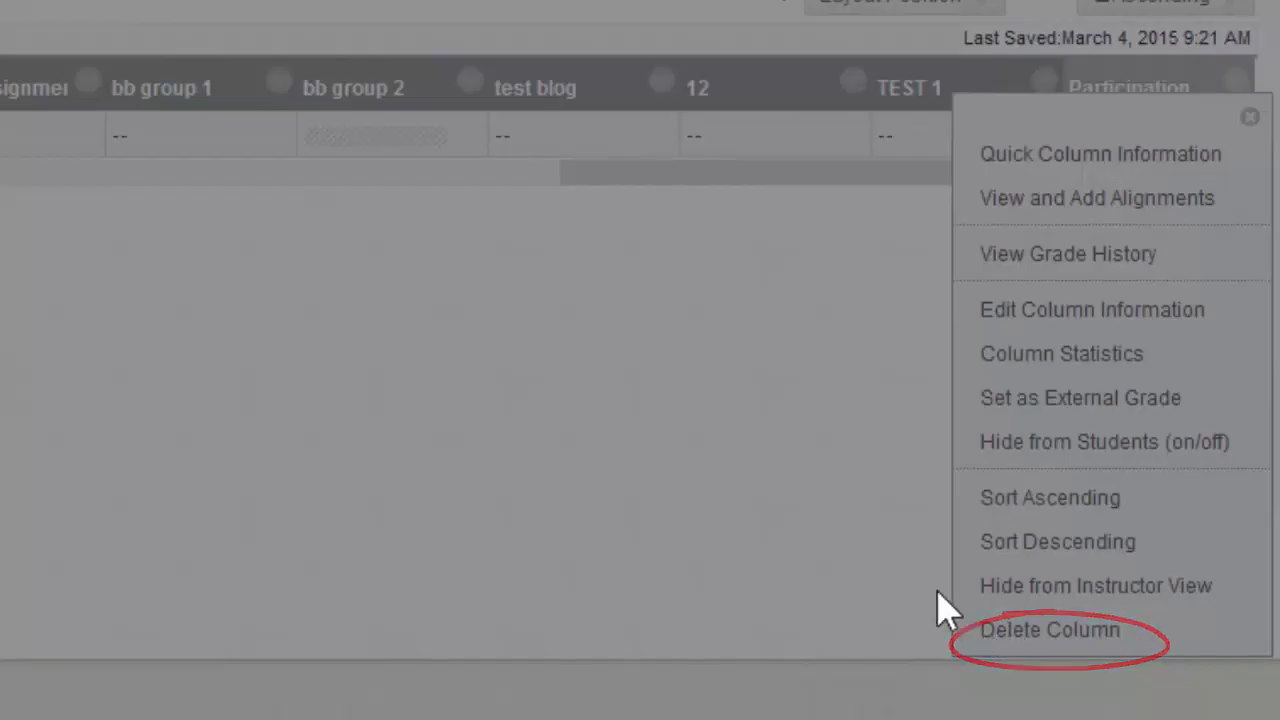
left_click(1050, 630)
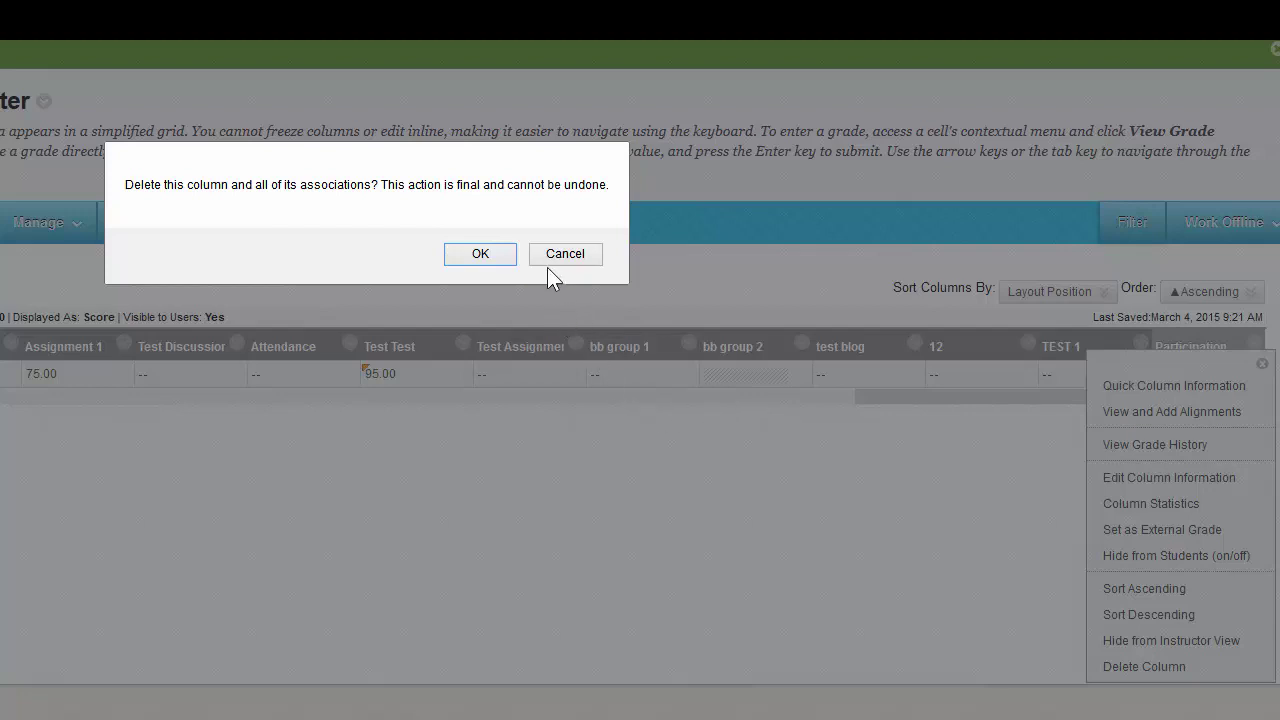
left_click(450, 262)
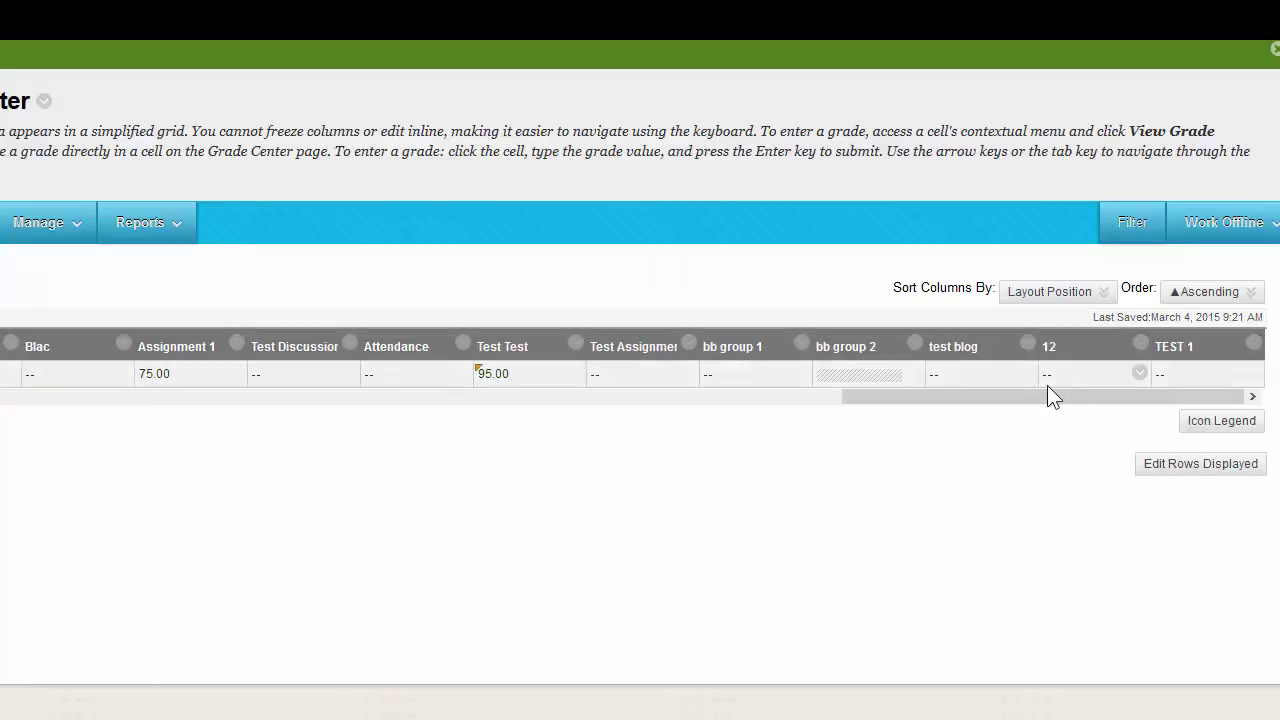
Change the listed user's grade in the Test Test column to 100.
left_click(506, 378)
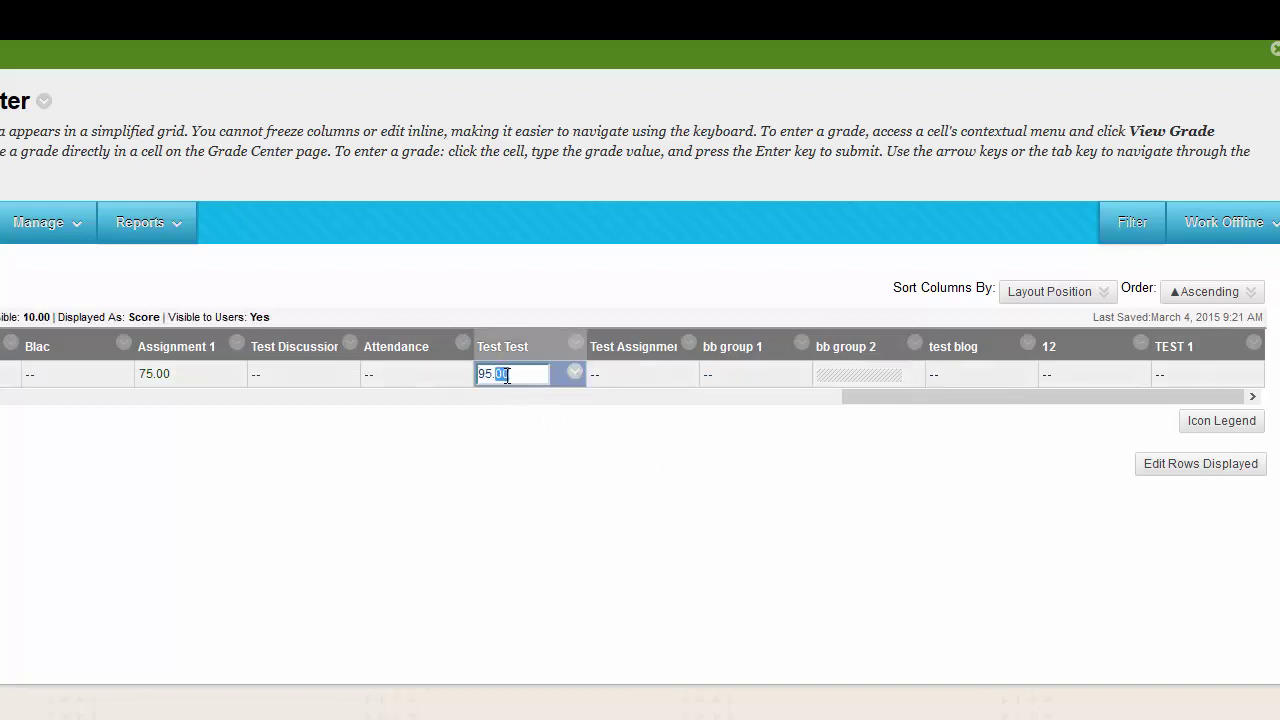
left_click_drag(510, 375, 477, 393)
type("100")
key("Tab")
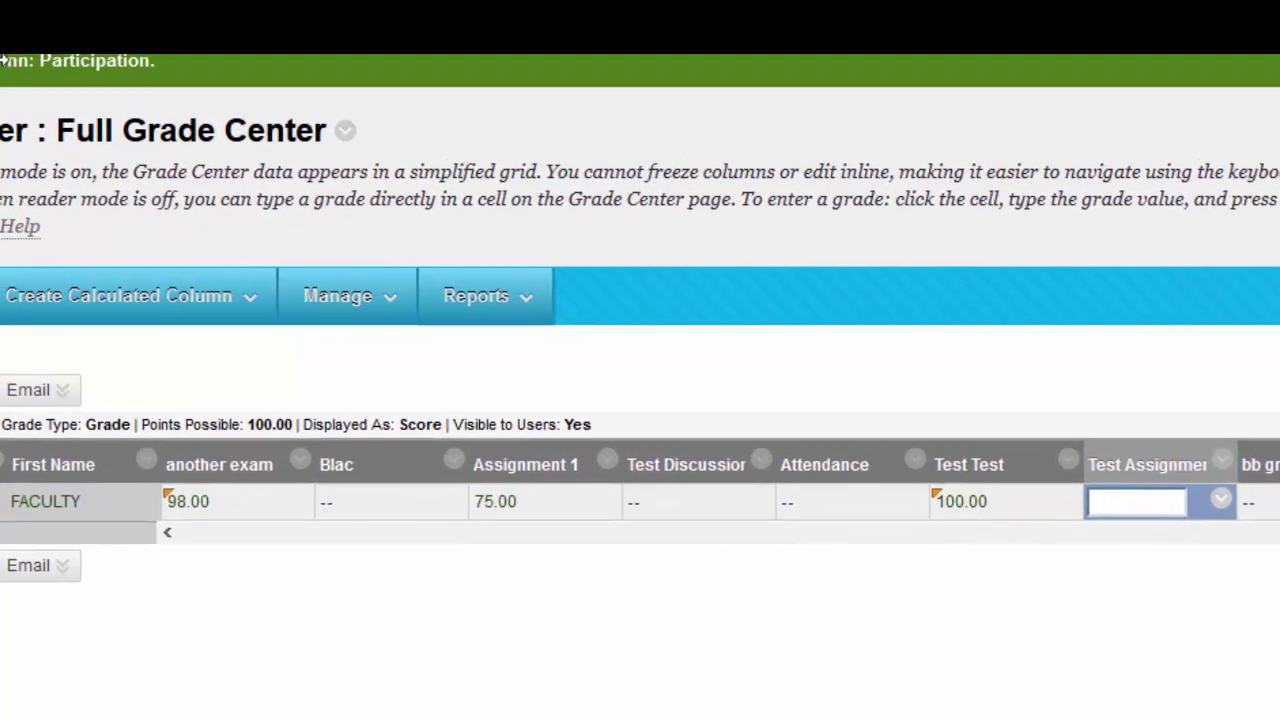
In Column Organization, move Total above Weighted Total and Test Assignment 1 below blog test 1.
left_click(337, 303)
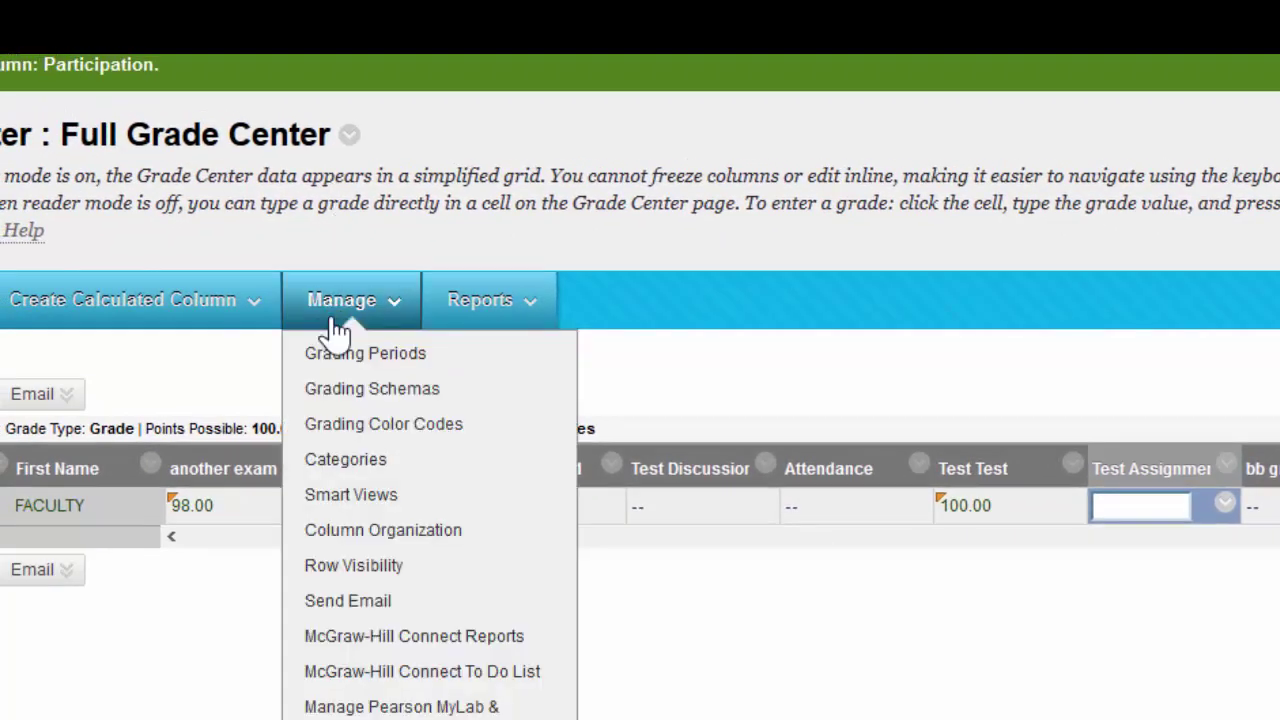
left_click(338, 541)
scroll(640, 400, "down", 4)
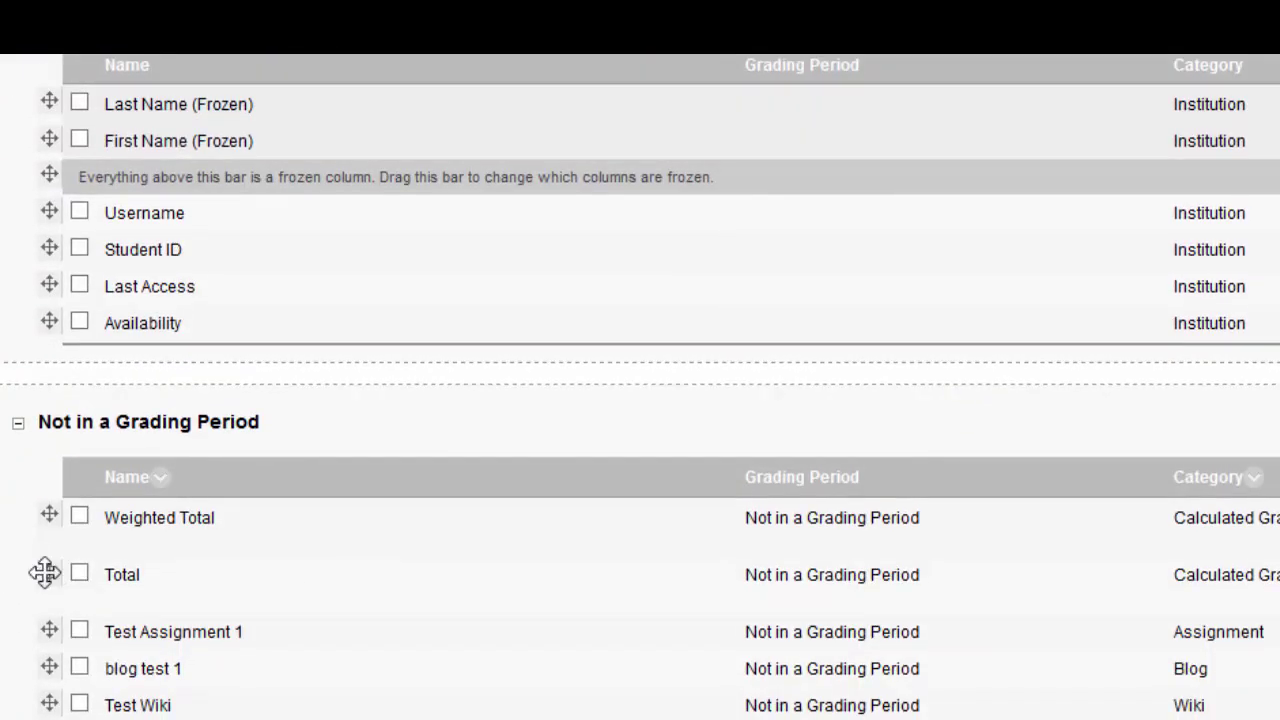
left_click_drag(45, 572, 47, 510)
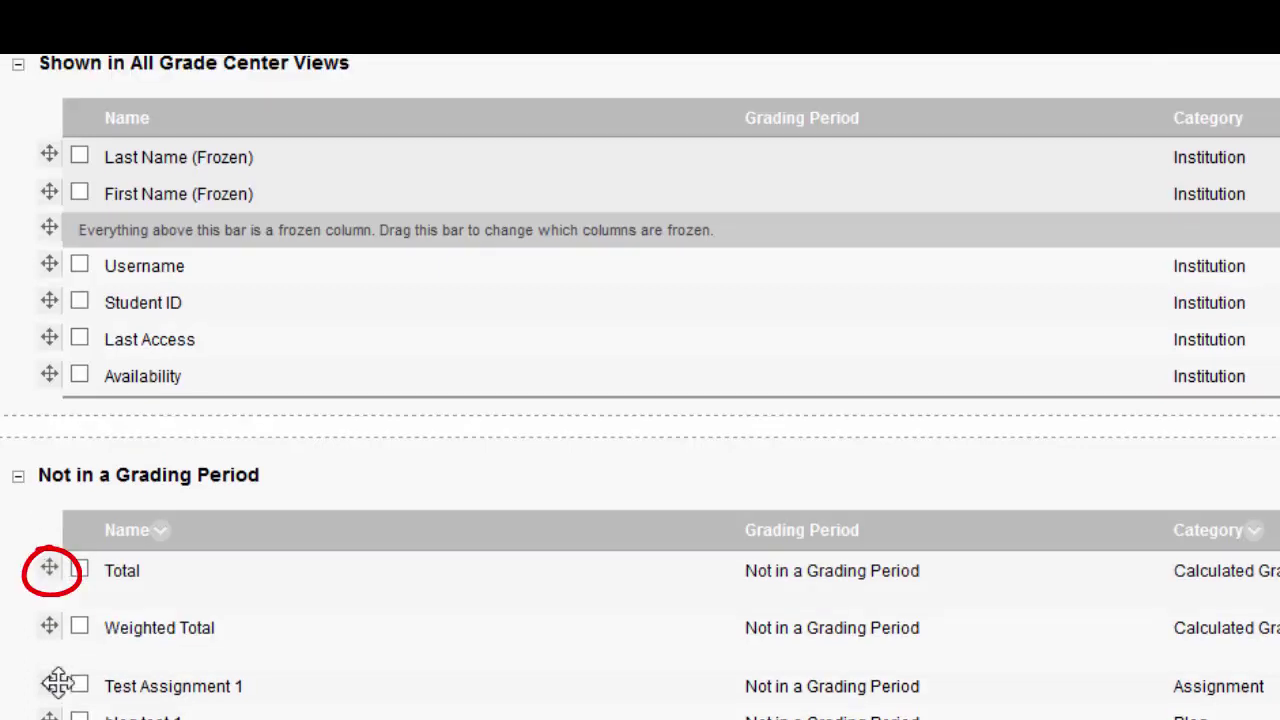
mouse_move(55, 710)
left_mouse_down()
mouse_move(57, 651)
mouse_move(43, 666)
mouse_move(45, 719)
left_mouse_up()
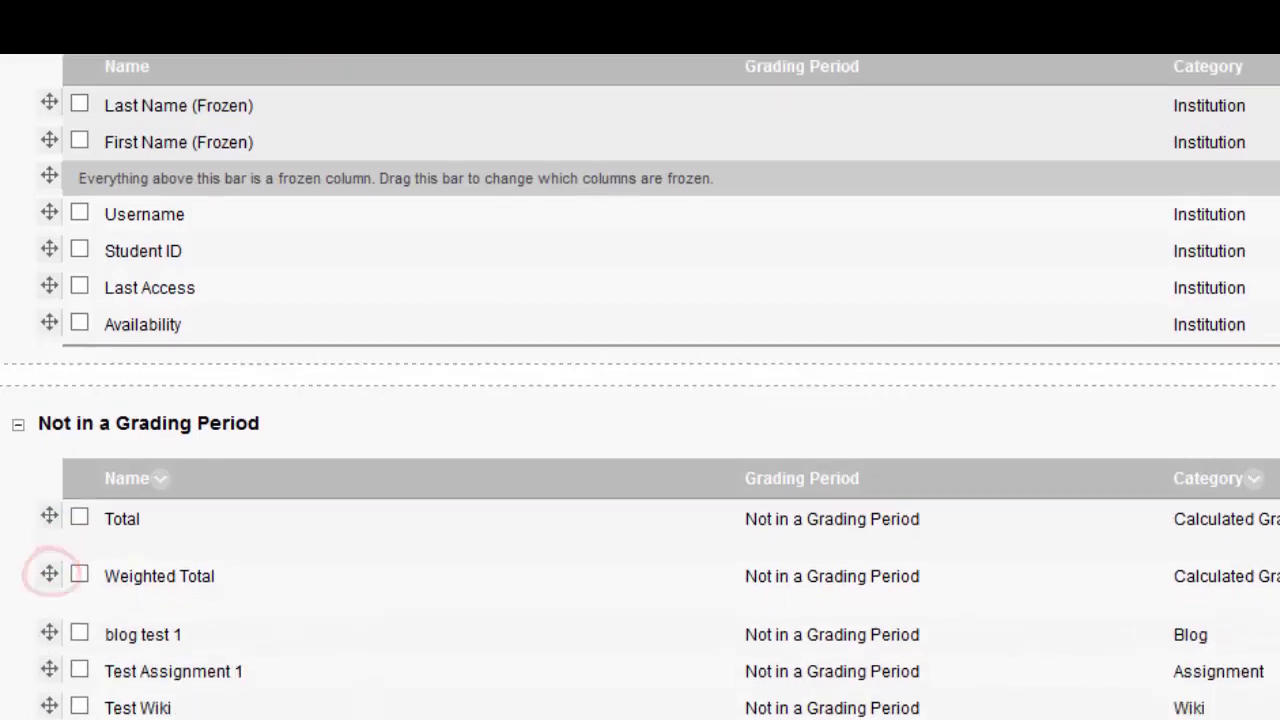